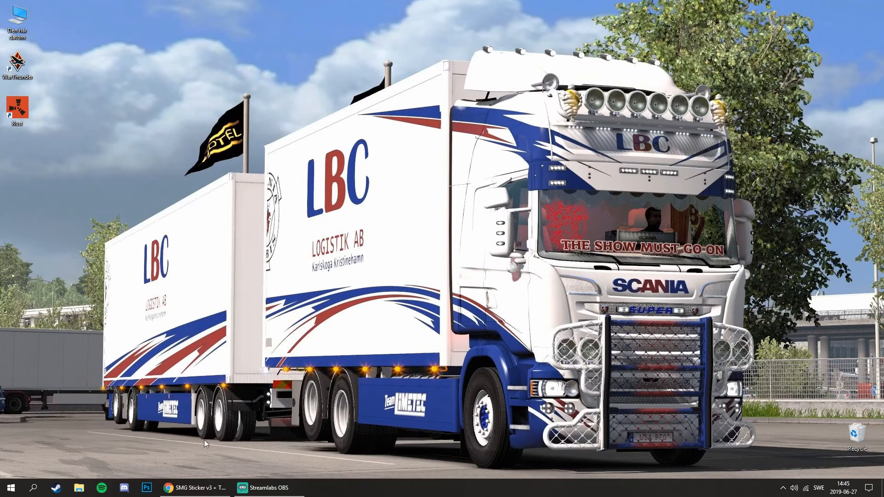
Examine the SMG Sticker v3 + Templates mod page and the DXTBmp Texture tool page down to its download link.
{"action": "left_click", "coordinate": [196, 489]}
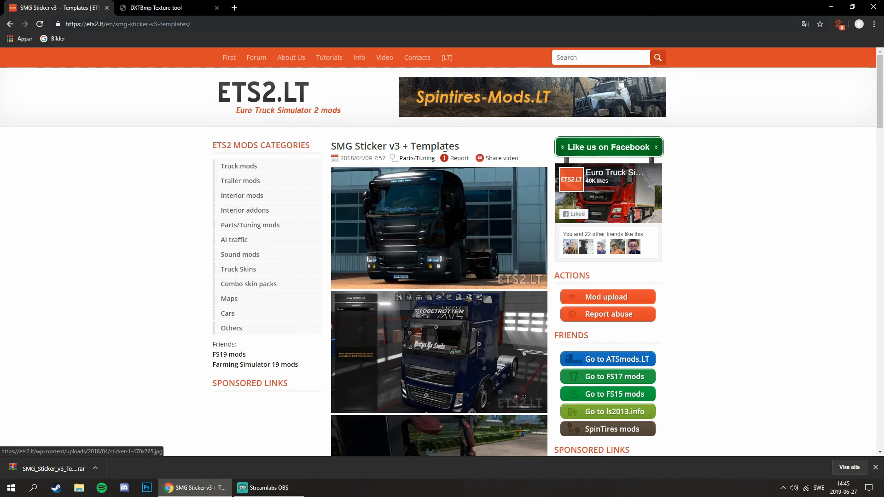
{"action": "left_click_drag", "start_coordinate": [459, 147], "coordinate": [330, 147]}
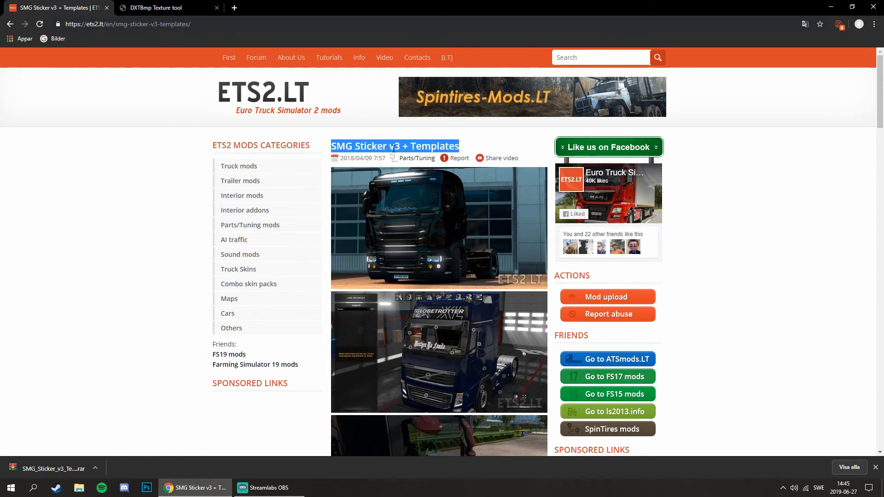
{"action": "left_click", "coordinate": [470, 152]}
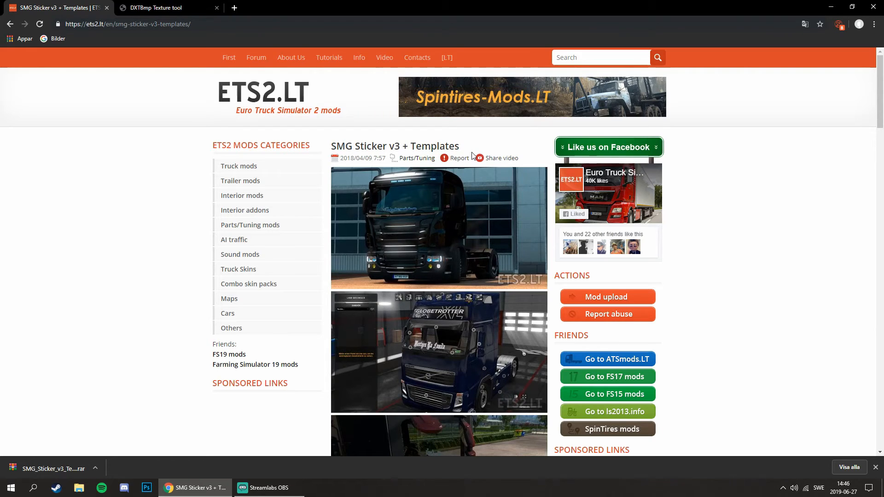
{"action": "left_click", "coordinate": [143, 8]}
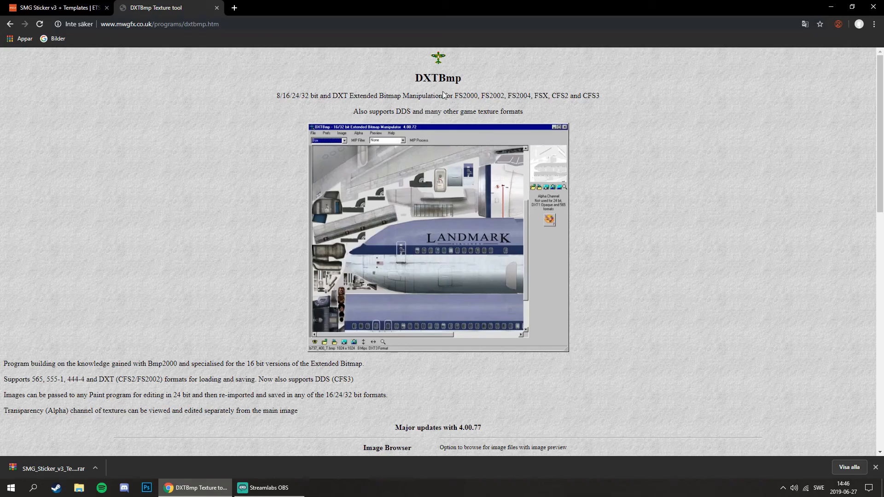
{"action": "scroll", "coordinate": [405, 327], "scroll_direction": "down", "scroll_amount": 7}
{"action": "scroll", "coordinate": [286, 199], "scroll_direction": "up", "scroll_amount": 7}
{"action": "left_click", "coordinate": [235, 25]}
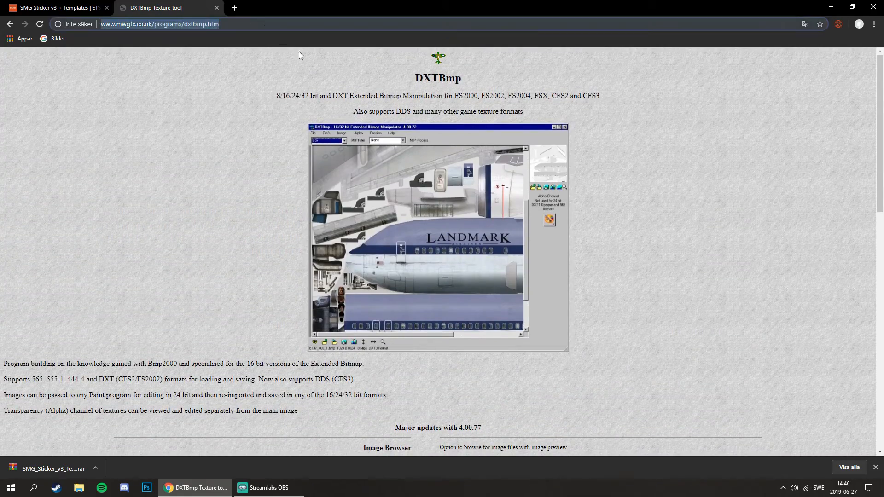
{"action": "scroll", "coordinate": [407, 296], "scroll_direction": "down", "scroll_amount": 11}
{"action": "scroll", "coordinate": [520, 279], "scroll_direction": "down", "scroll_amount": 2}
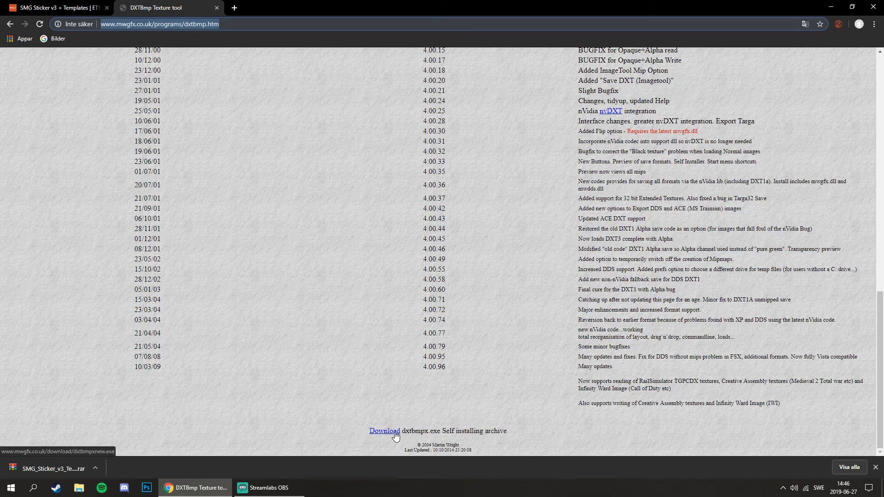
{"action": "scroll", "coordinate": [394, 433], "scroll_direction": "up", "scroll_amount": 20}
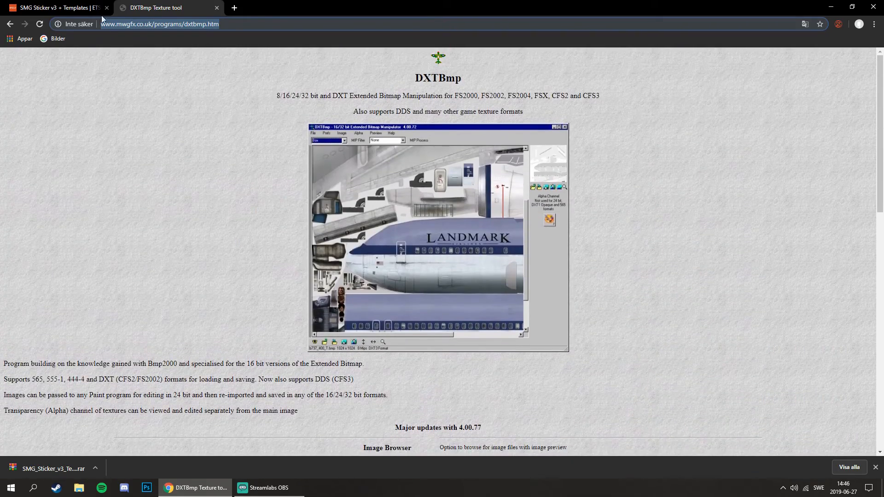
{"action": "left_click", "coordinate": [69, 6]}
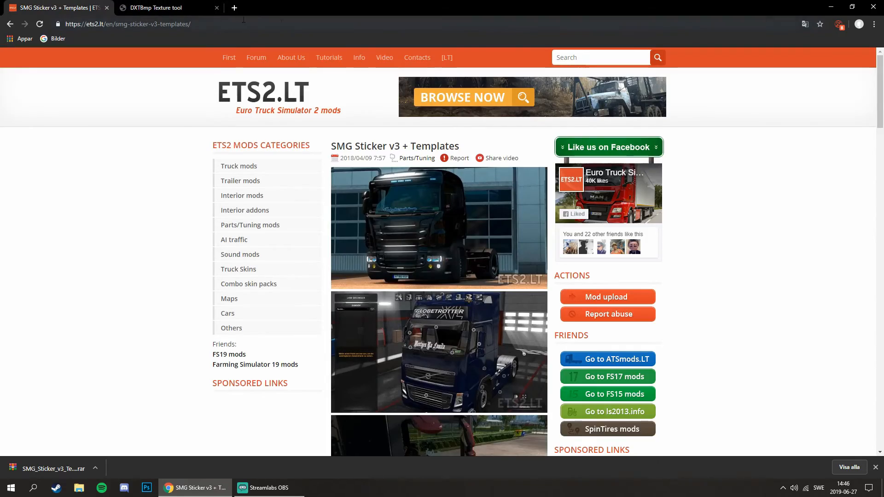
{"action": "left_click", "coordinate": [832, 7]}
Extract the SMG_Sticker_v3_Template archive in the Downloads folder (Hämtade filer) into a folder of the same name.
{"action": "left_click", "coordinate": [79, 487]}
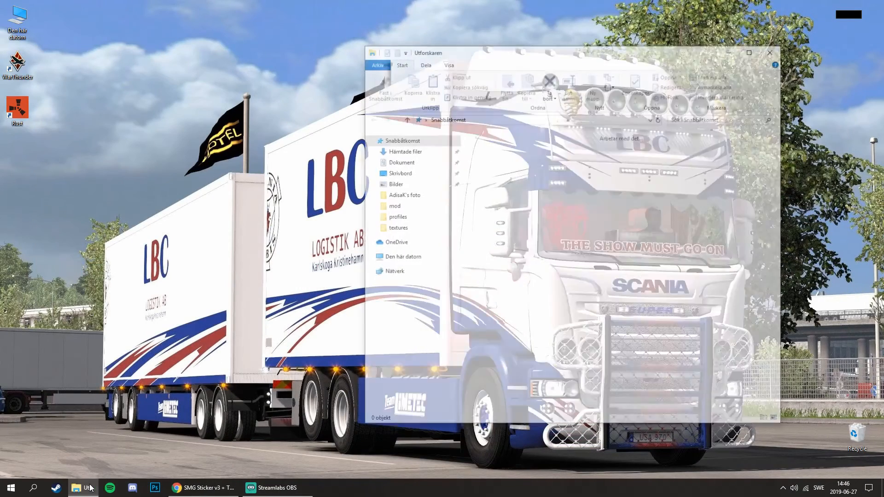
{"action": "left_click", "coordinate": [403, 313]}
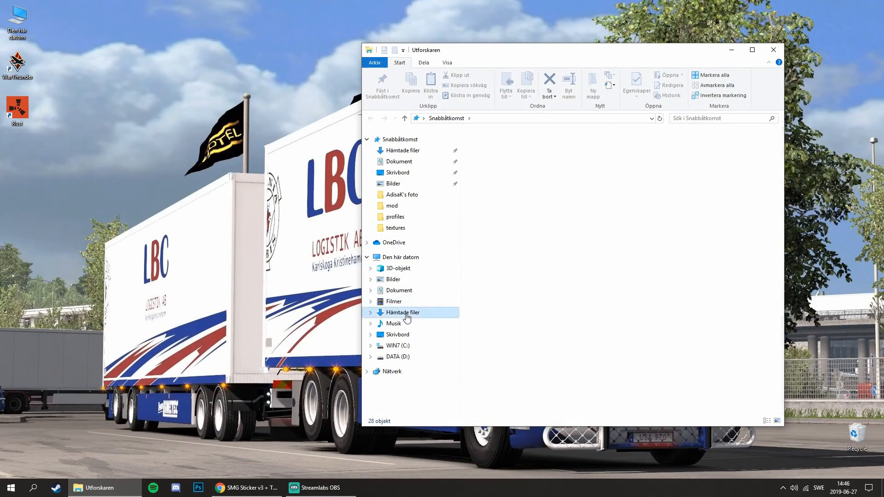
{"action": "left_click_drag", "start_coordinate": [509, 196], "coordinate": [582, 164]}
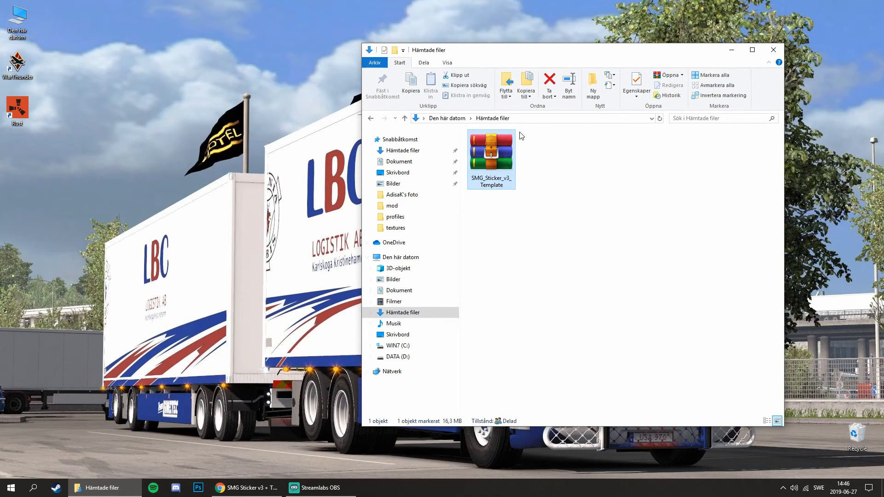
{"action": "right_click", "coordinate": [498, 157]}
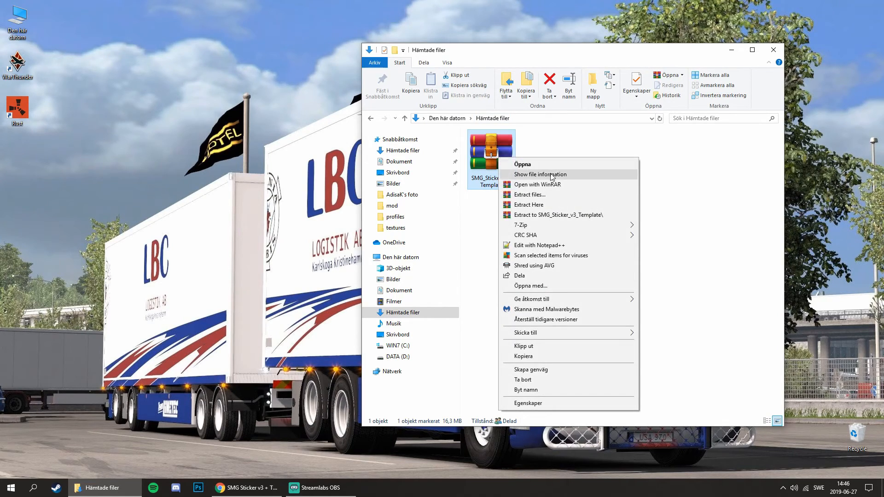
{"action": "left_click", "coordinate": [544, 218]}
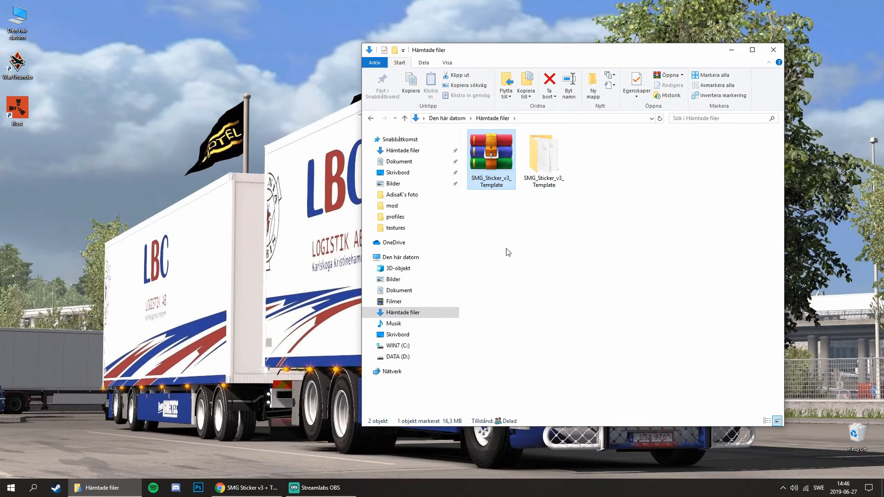
Open the extracted SMG_Sticker_v3_Template folder and its Template subfolder to view the truck window templates.
{"action": "double_click", "coordinate": [535, 185]}
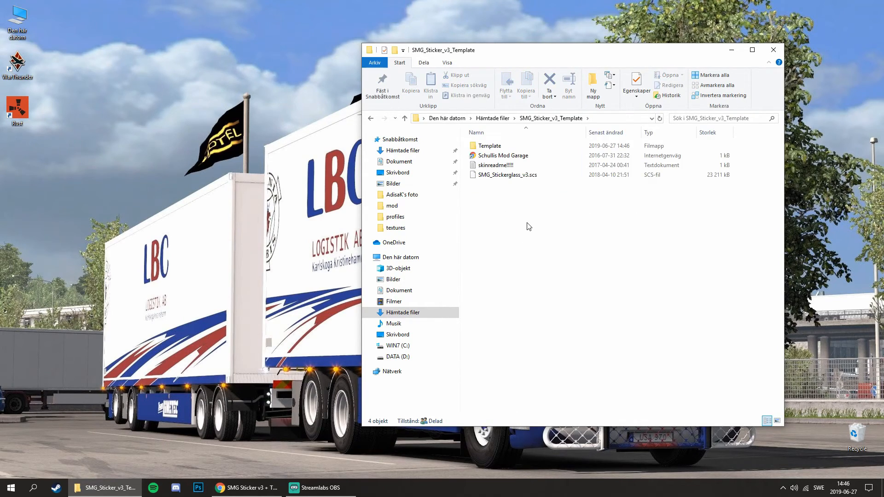
{"action": "left_click", "coordinate": [496, 178]}
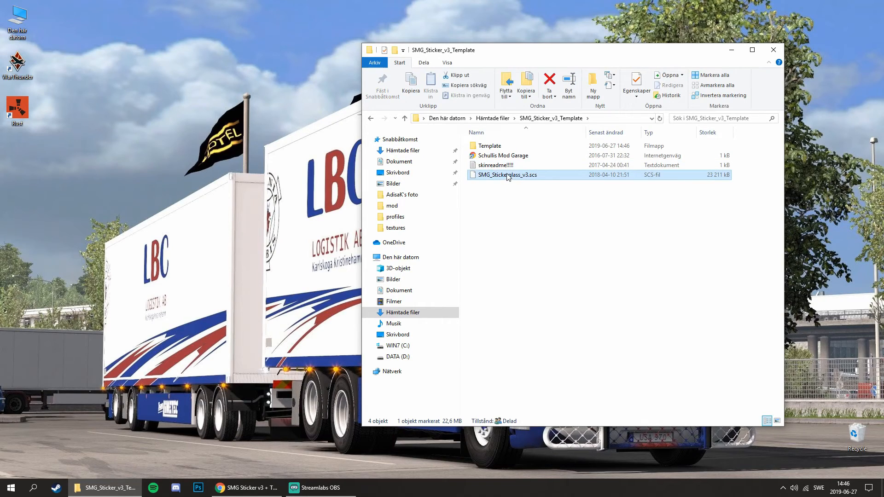
{"action": "left_click", "coordinate": [494, 149]}
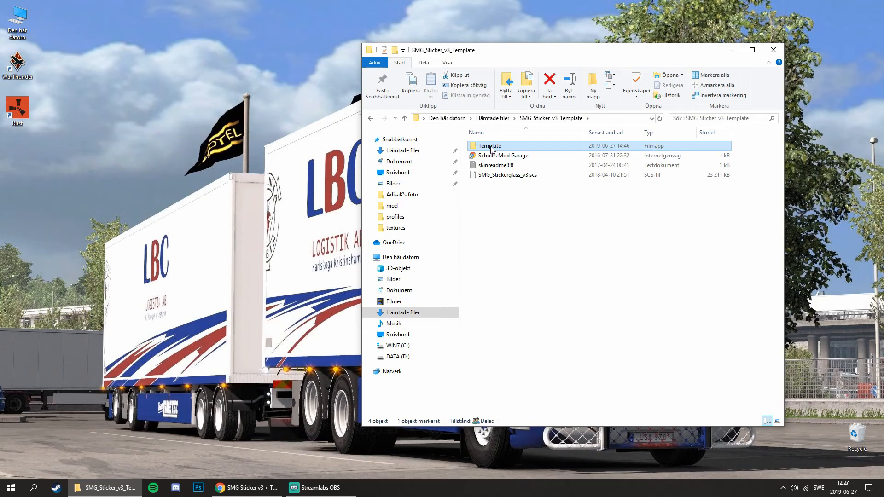
{"action": "double_click", "coordinate": [491, 148]}
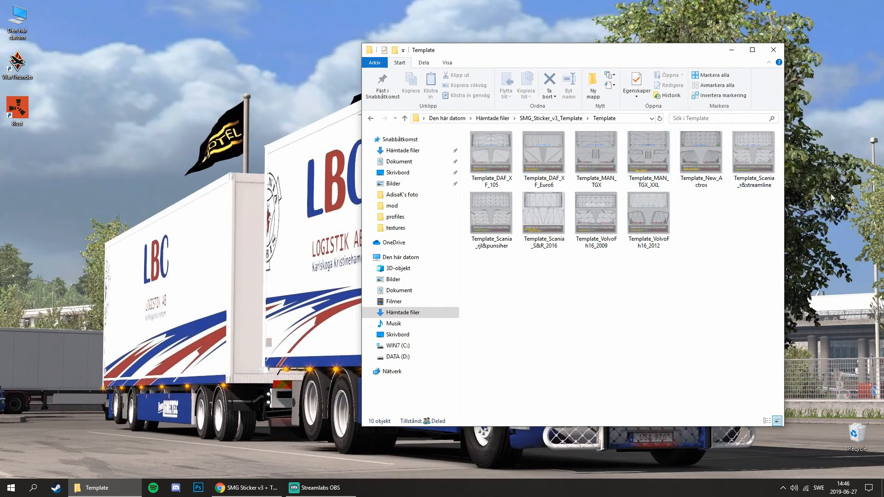
{"action": "left_click_drag", "start_coordinate": [651, 58], "coordinate": [452, 51]}
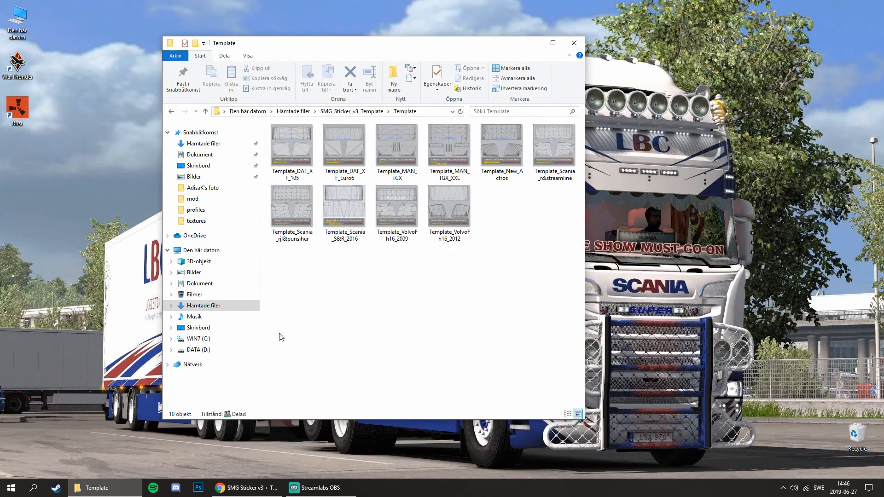
Switch to Photoshop and open the Template_Scania_rjl&punsiher image from the extracted Template folder.
{"action": "left_click", "coordinate": [199, 489]}
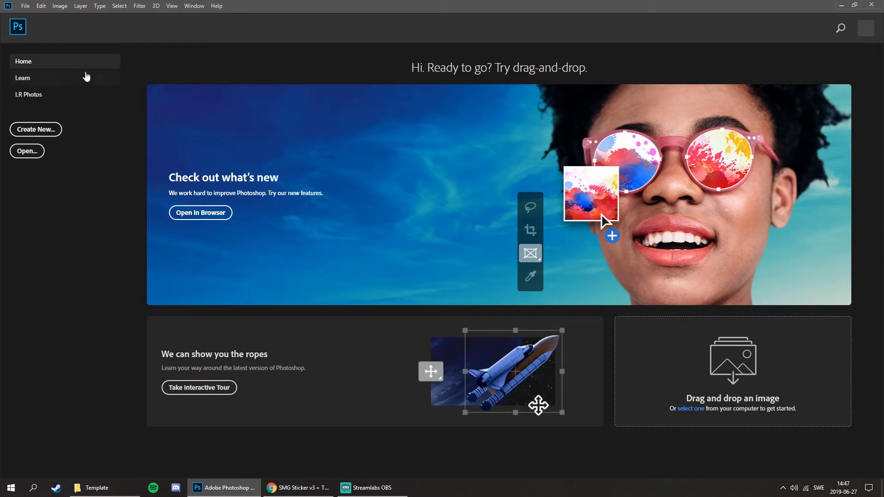
{"action": "left_click", "coordinate": [25, 5]}
{"action": "left_click", "coordinate": [31, 25]}
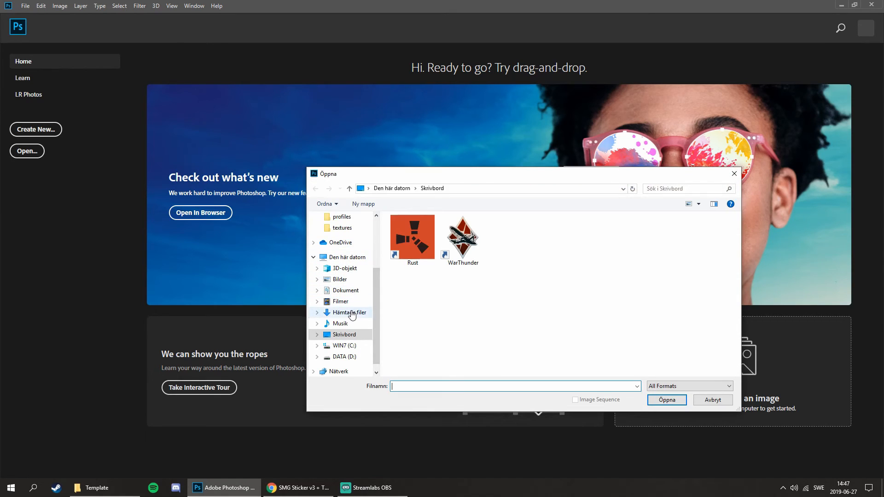
{"action": "left_click", "coordinate": [350, 313]}
{"action": "left_click", "coordinate": [422, 233]}
{"action": "double_click", "coordinate": [423, 232]}
{"action": "double_click", "coordinate": [422, 231]}
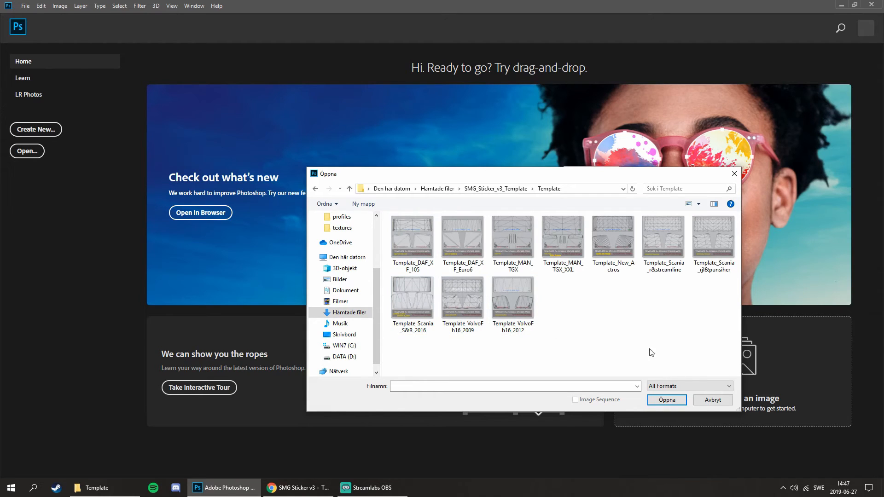
{"action": "double_click", "coordinate": [712, 248]}
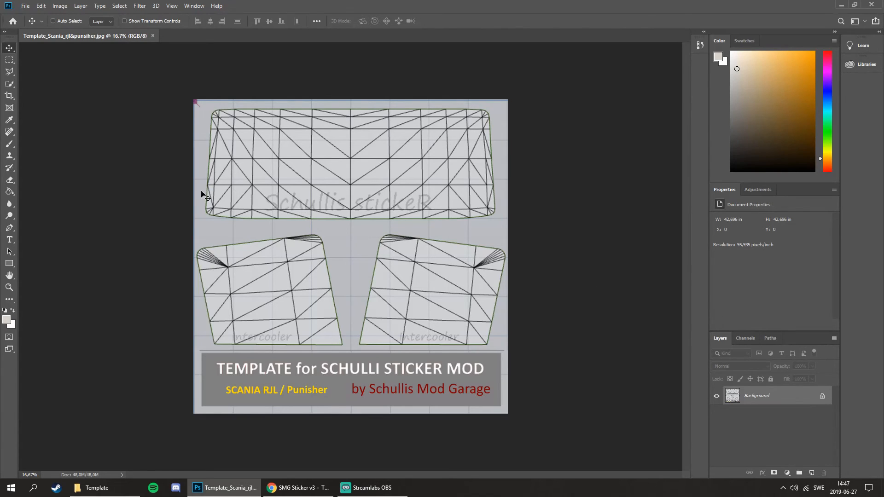
{"action": "left_click", "coordinate": [9, 241]}
{"action": "left_click", "coordinate": [275, 203]}
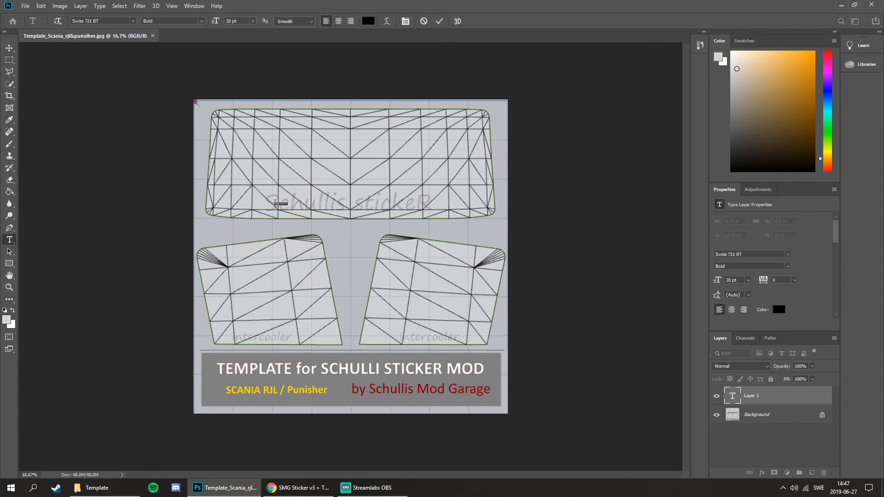
{"action": "left_click", "coordinate": [231, 21]}
{"action": "left_click", "coordinate": [9, 48]}
{"action": "left_click_drag", "start_coordinate": [788, 415], "coordinate": [824, 473]}
Open the scania_super_zw_grande image from Dokument > ETS Mods > Skins > PicETS2.
{"action": "left_click", "coordinate": [25, 6]}
{"action": "left_click", "coordinate": [29, 23]}
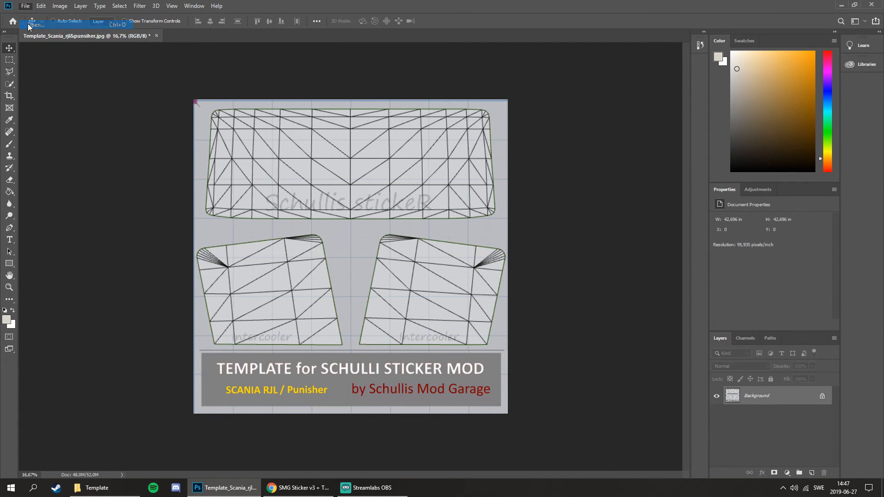
{"action": "left_click", "coordinate": [346, 290]}
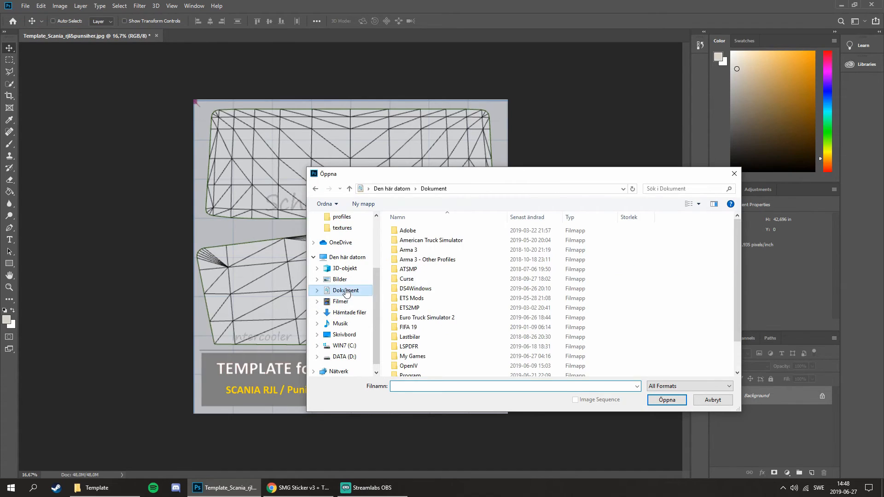
{"action": "double_click", "coordinate": [428, 298]}
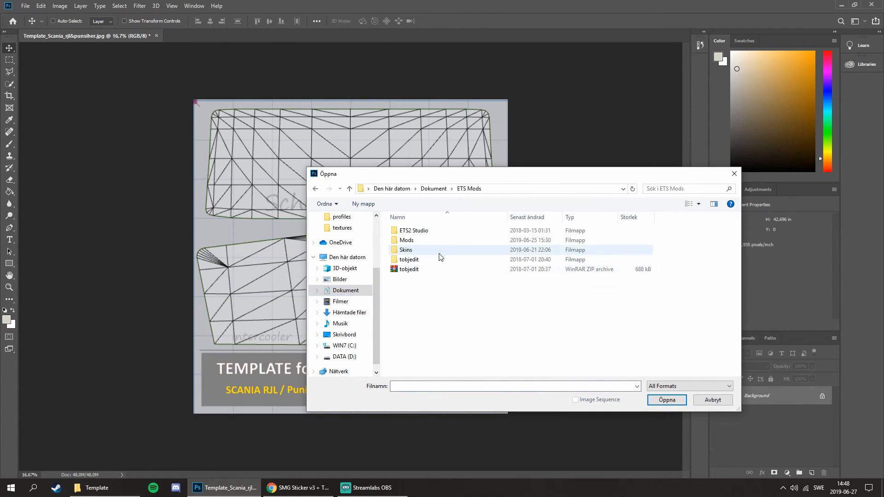
{"action": "left_click", "coordinate": [425, 253]}
{"action": "double_click", "coordinate": [424, 254]}
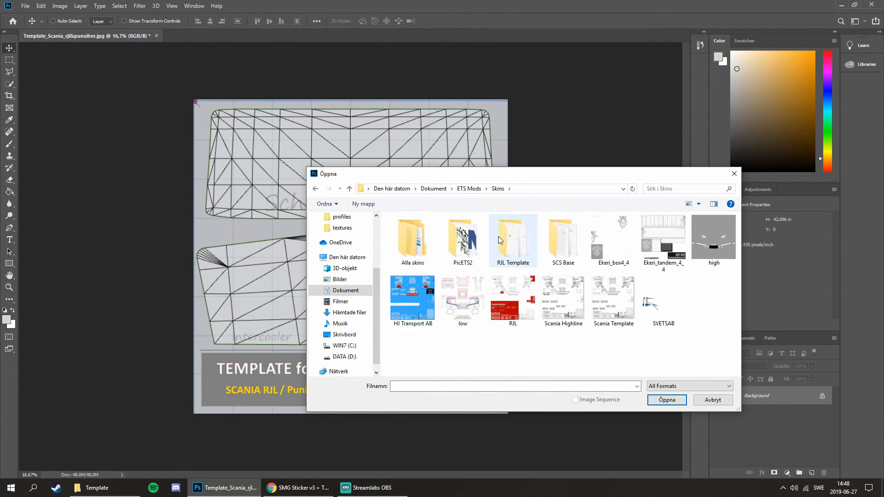
{"action": "double_click", "coordinate": [480, 240]}
{"action": "scroll", "coordinate": [507, 258], "scroll_direction": "down", "scroll_amount": 10}
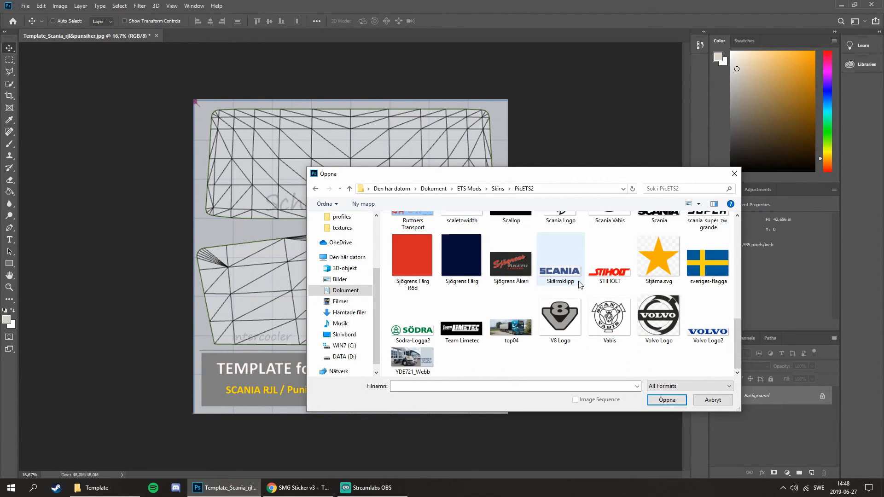
{"action": "scroll", "coordinate": [581, 285], "scroll_direction": "up", "scroll_amount": 1}
{"action": "double_click", "coordinate": [702, 247]}
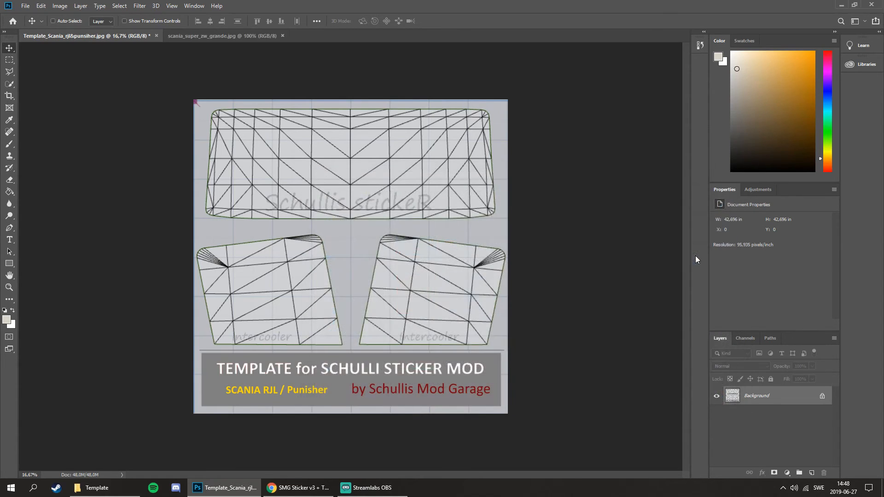
Erase the white background around the SUPER logo and inside its P and R with the Magic Eraser.
{"action": "right_click", "coordinate": [10, 180]}
{"action": "left_click", "coordinate": [42, 199]}
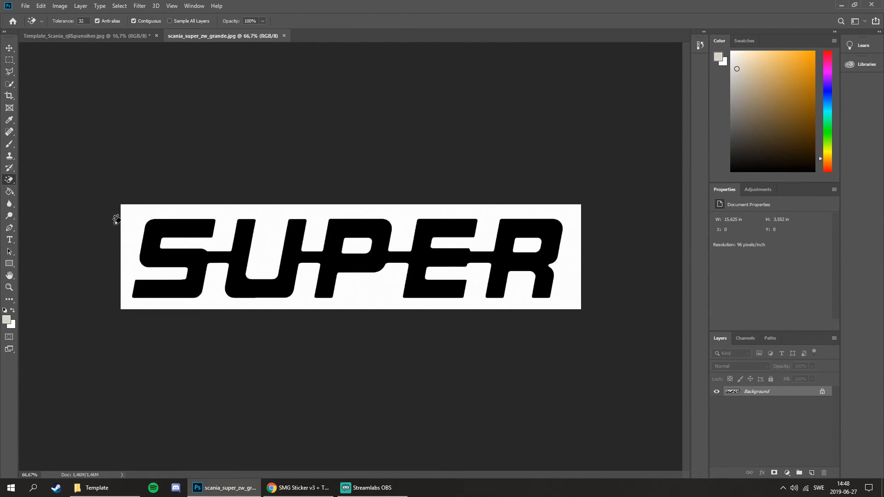
{"action": "left_click", "coordinate": [135, 226]}
{"action": "left_click", "coordinate": [354, 245]}
{"action": "left_click", "coordinate": [527, 248]}
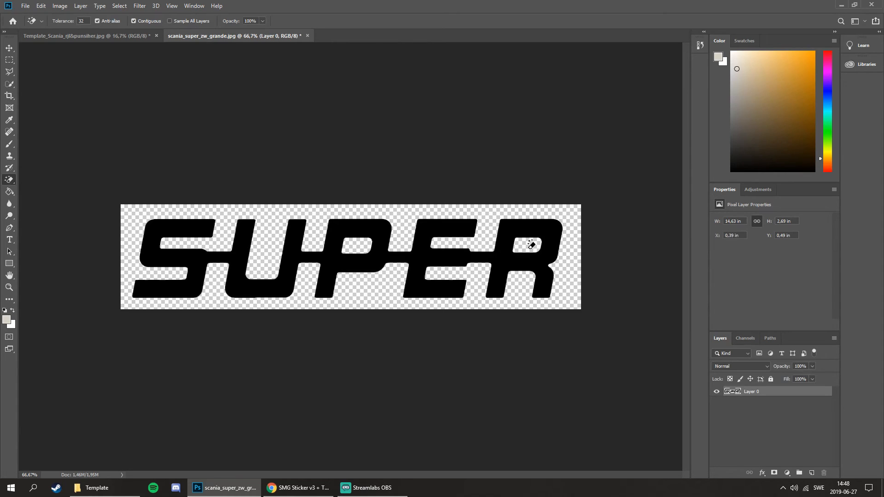
Fill the SUPER lettering with white (ffffff) using the Paint Bucket.
{"action": "left_click", "coordinate": [13, 195]}
{"action": "left_click", "coordinate": [179, 258]}
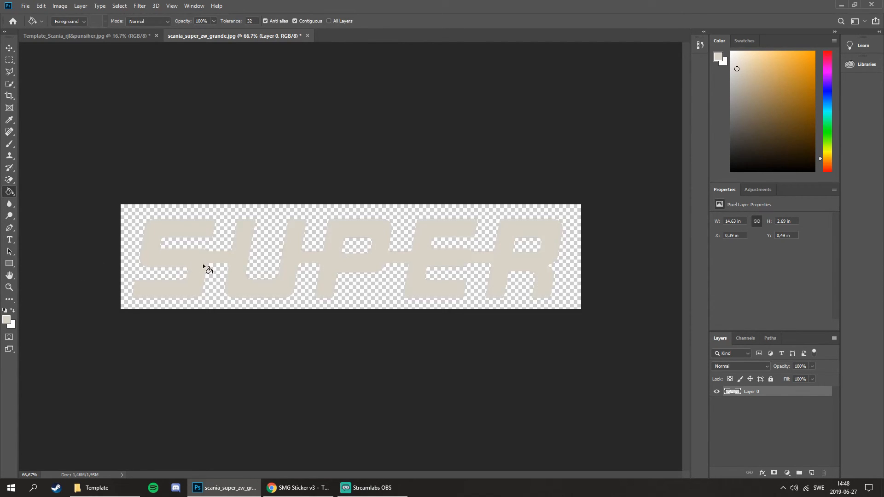
{"action": "left_click", "coordinate": [9, 320]}
{"action": "left_click_drag", "start_coordinate": [521, 375], "coordinate": [332, 297]}
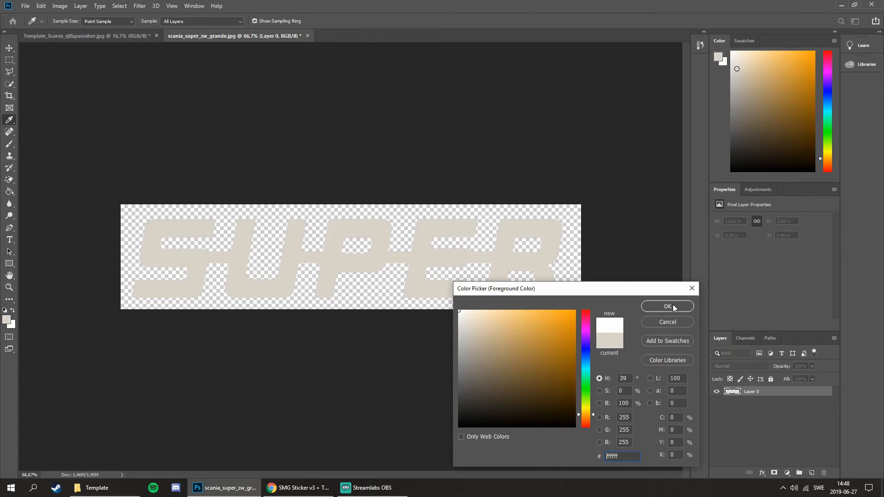
{"action": "left_click", "coordinate": [673, 307]}
{"action": "left_click", "coordinate": [471, 270]}
Move the white SUPER logo into the template's lower-right window section and scale it down to about 11.3 by 1.7 in.
{"action": "left_click", "coordinate": [9, 47]}
{"action": "left_click_drag", "start_coordinate": [162, 222], "coordinate": [420, 338]}
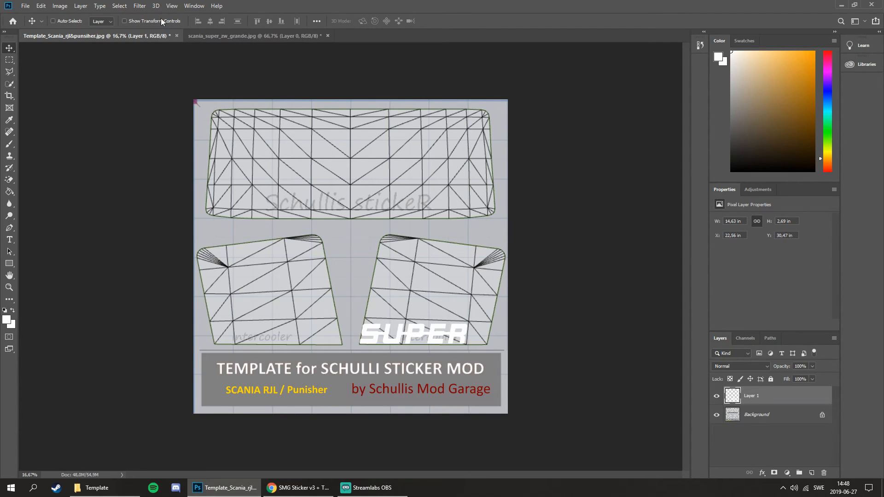
{"action": "left_click", "coordinate": [125, 21]}
{"action": "scroll", "coordinate": [454, 324], "scroll_direction": "up", "scroll_amount": 2}
{"action": "left_click_drag", "start_coordinate": [503, 344], "coordinate": [449, 365]}
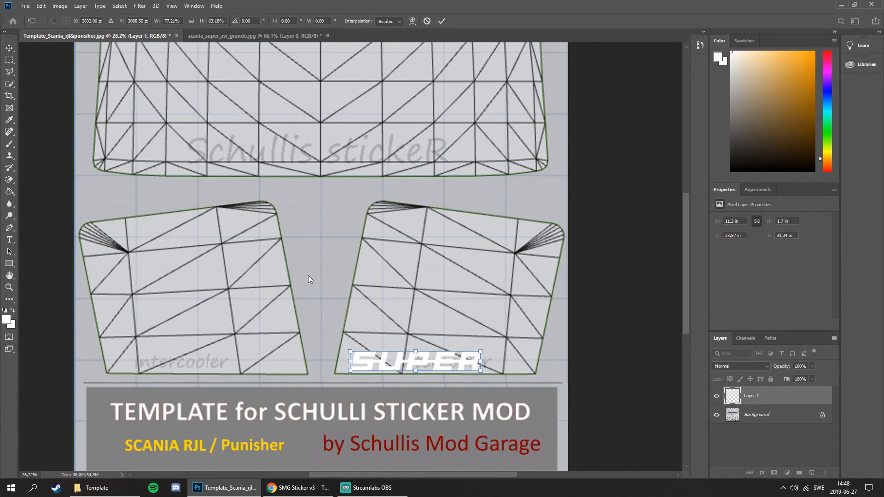
{"action": "left_click", "coordinate": [8, 49]}
{"action": "scroll", "coordinate": [324, 145], "scroll_direction": "down", "scroll_amount": 5}
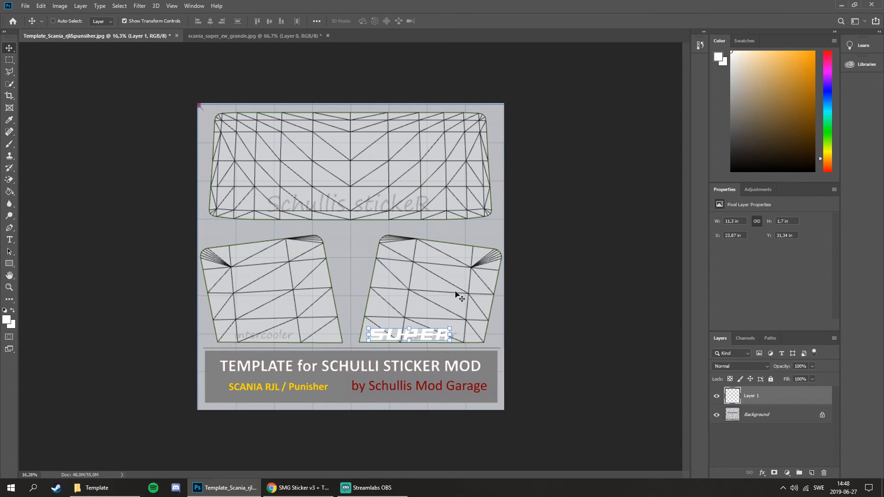
Duplicate the SUPER logo into the template's lower-left window section at the same height and hide the transform controls.
{"action": "scroll", "coordinate": [393, 346], "scroll_direction": "up", "scroll_amount": 3}
{"action": "left_click_drag", "start_coordinate": [412, 367], "coordinate": [203, 366]}
{"action": "scroll", "coordinate": [203, 366], "scroll_direction": "down", "scroll_amount": 2}
{"action": "left_click", "coordinate": [152, 22]}
{"action": "scroll", "coordinate": [348, 262], "scroll_direction": "up", "scroll_amount": 1}
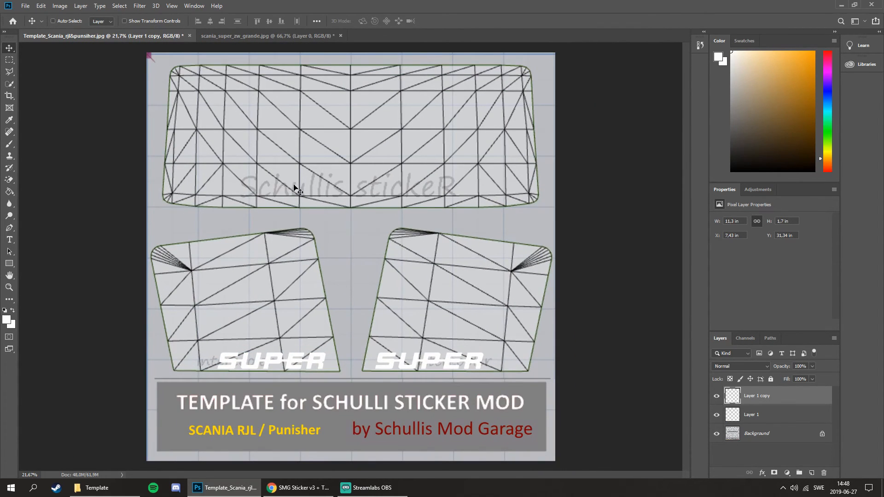
{"action": "scroll", "coordinate": [378, 304], "scroll_direction": "down", "scroll_amount": 1}
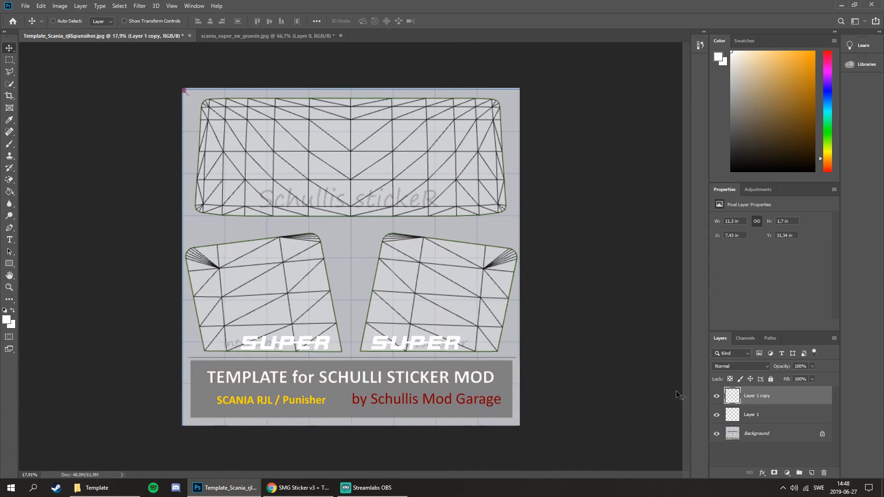
Hide the template's Background layer to leave only the two SUPER logos on transparency.
{"action": "left_click", "coordinate": [786, 437]}
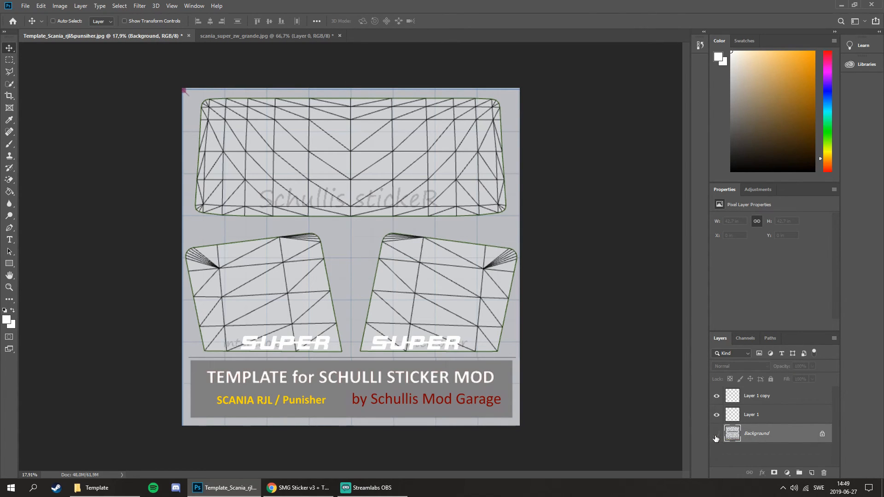
{"action": "left_click", "coordinate": [716, 434]}
{"action": "scroll", "coordinate": [335, 190], "scroll_direction": "down", "scroll_amount": 2}
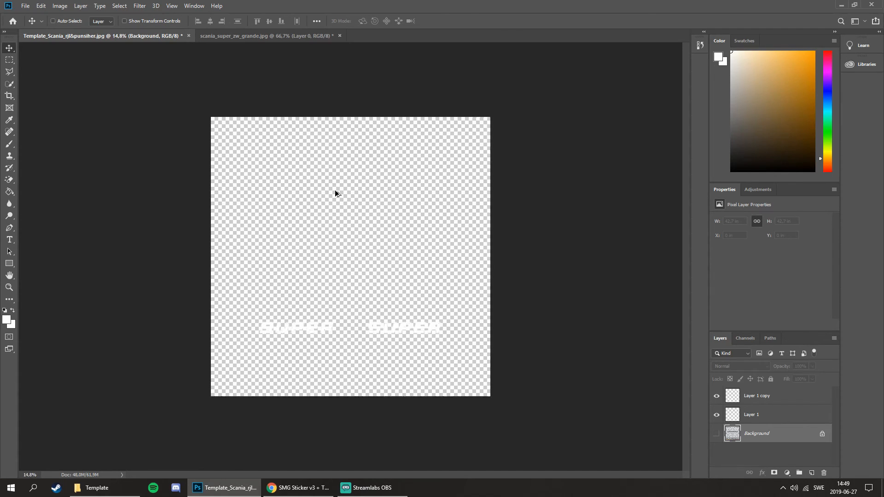
{"action": "scroll", "coordinate": [334, 190], "scroll_direction": "up", "scroll_amount": 3}
{"action": "scroll", "coordinate": [357, 196], "scroll_direction": "down", "scroll_amount": 2}
{"action": "scroll", "coordinate": [351, 208], "scroll_direction": "up", "scroll_amount": 1}
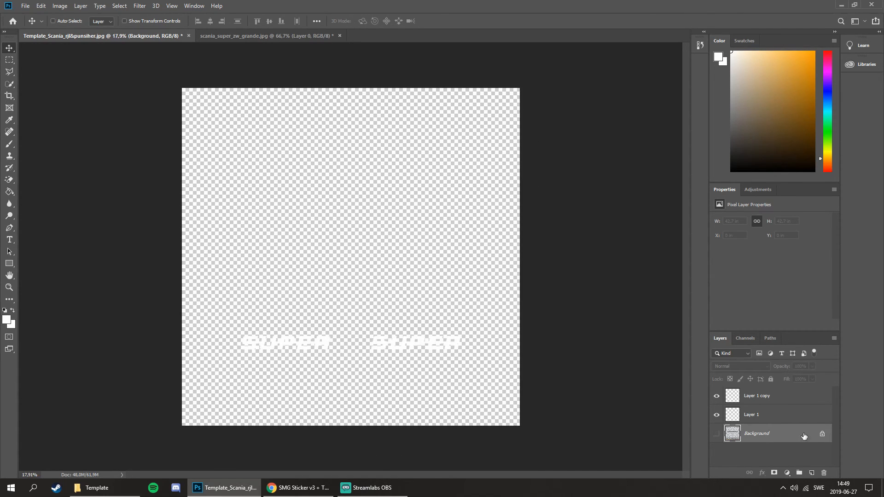
Save the image to Skrivbord as a PNG named Template_Scania_rjl&punsiher, using the smallest file size option.
{"action": "left_click", "coordinate": [25, 6]}
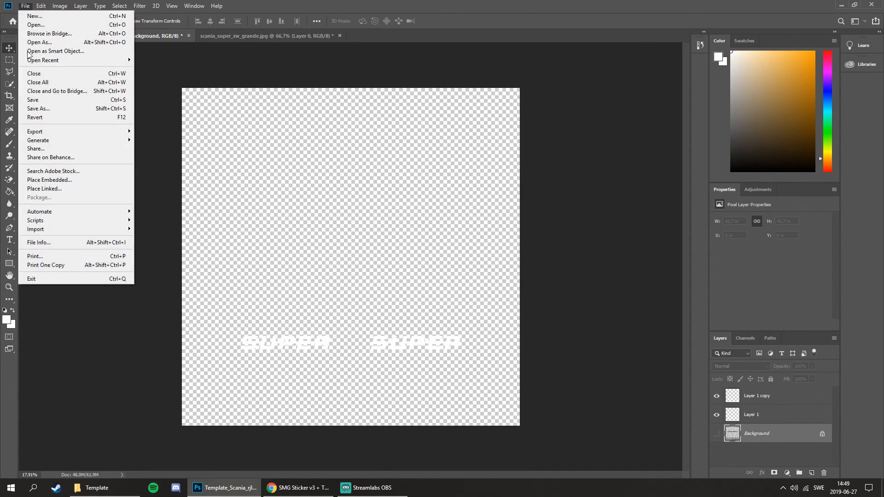
{"action": "left_click", "coordinate": [42, 109]}
{"action": "left_click", "coordinate": [423, 380]}
{"action": "left_click", "coordinate": [424, 338]}
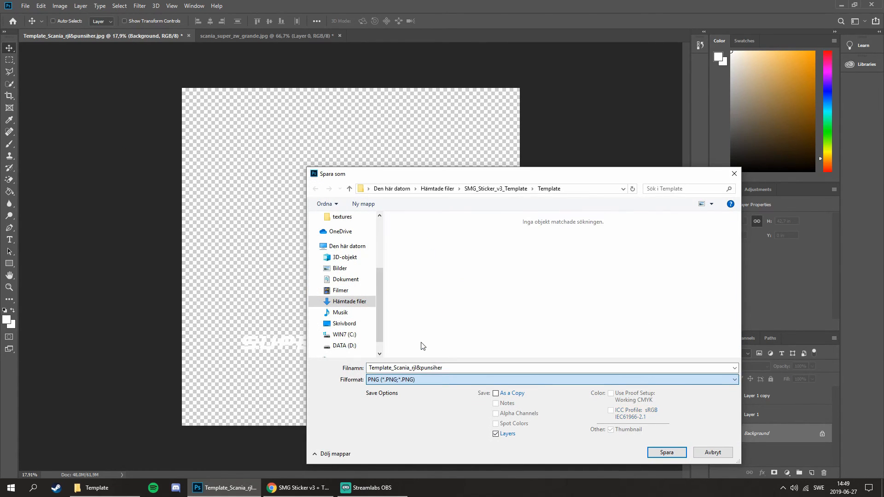
{"action": "left_click", "coordinate": [342, 324]}
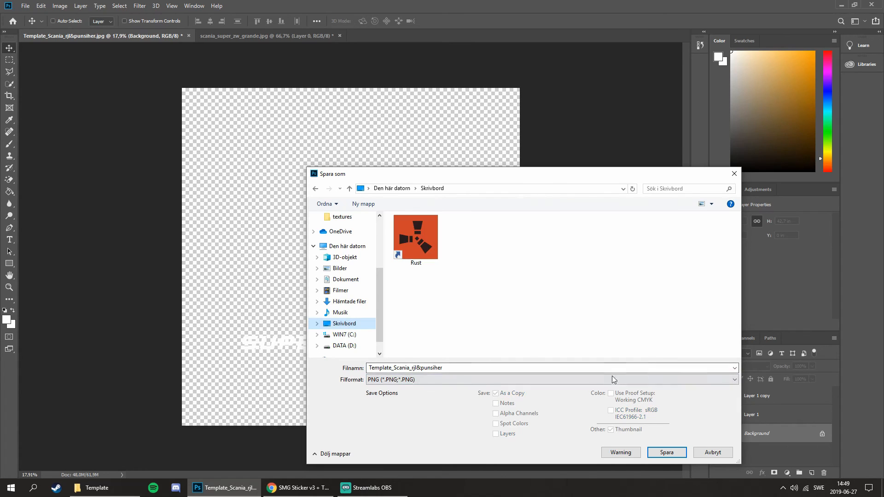
{"action": "left_click", "coordinate": [662, 456]}
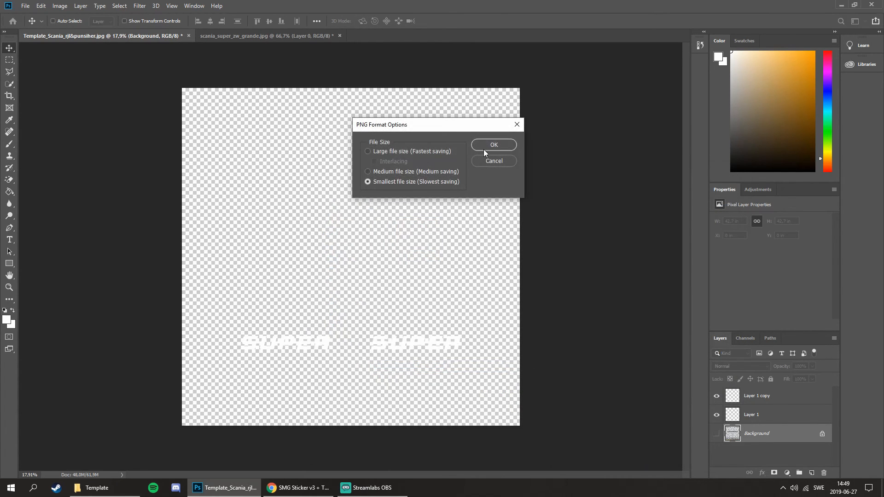
{"action": "left_click", "coordinate": [484, 148]}
Show the desktop and move the saved template PNG away from the other icons.
{"action": "key", "text": "super+d"}
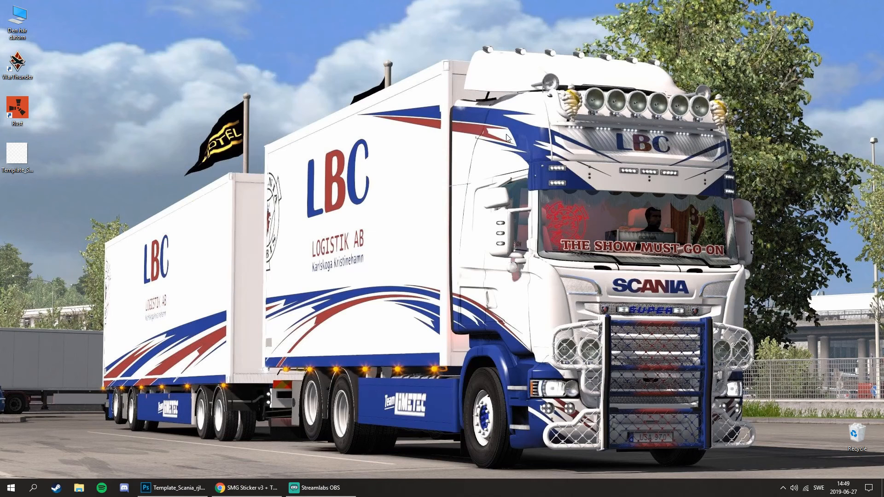
{"action": "left_click_drag", "start_coordinate": [21, 156], "coordinate": [306, 115]}
{"action": "left_click_drag", "start_coordinate": [232, 68], "coordinate": [380, 176]}
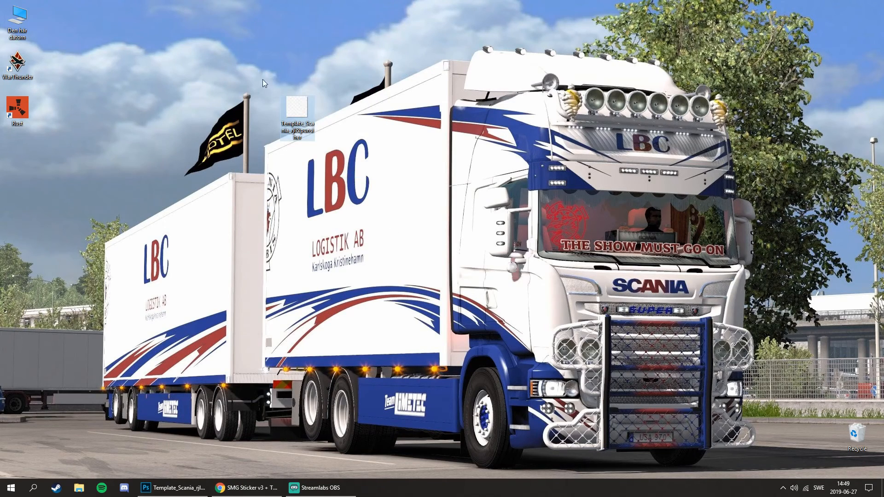
Search the computer for dxt and launch DXTBmp.
{"action": "left_click", "coordinate": [33, 488]}
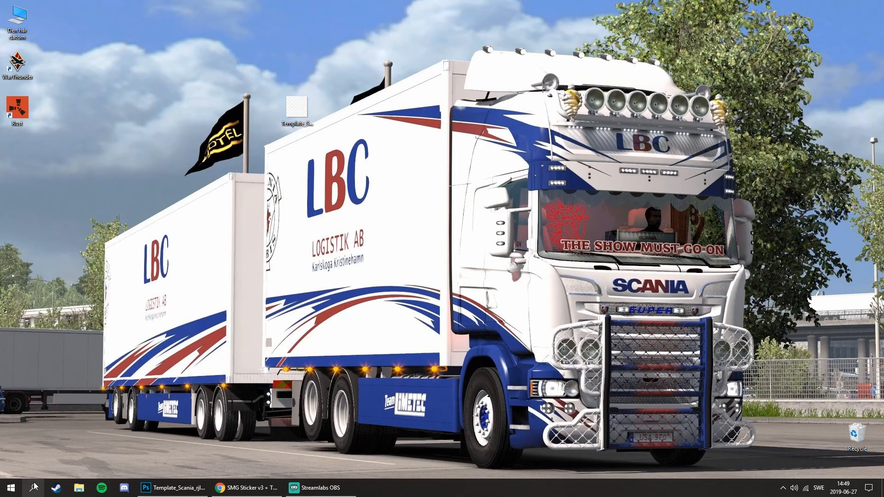
{"action": "type", "text": "dxt"}
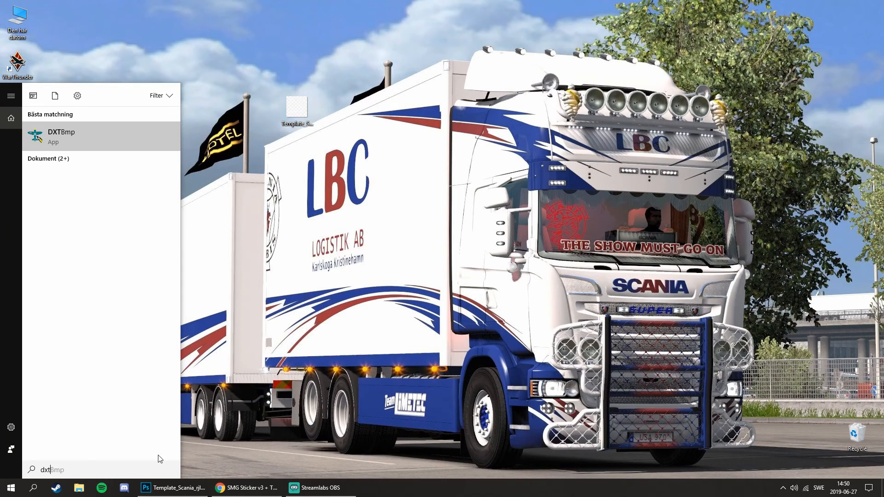
{"action": "key", "text": "Return"}
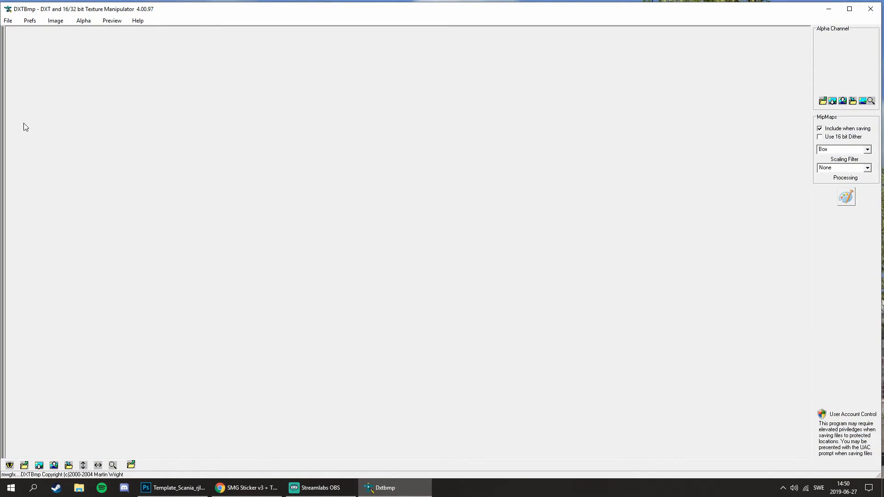
Open the Template_Scania_rjl&punsiher.png image from Den här datorn > Skrivbord.
{"action": "left_click", "coordinate": [7, 20]}
{"action": "left_click", "coordinate": [20, 30]}
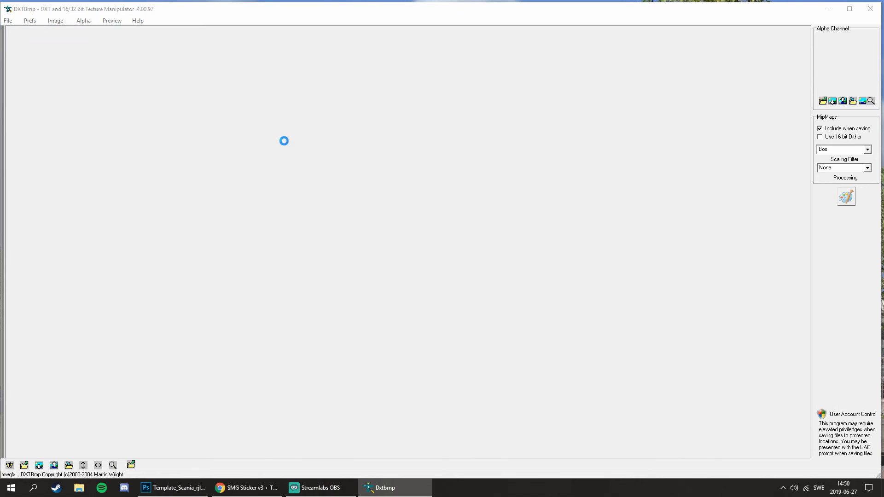
{"action": "scroll", "coordinate": [436, 200], "scroll_direction": "down", "scroll_amount": 4}
{"action": "left_click", "coordinate": [489, 143]}
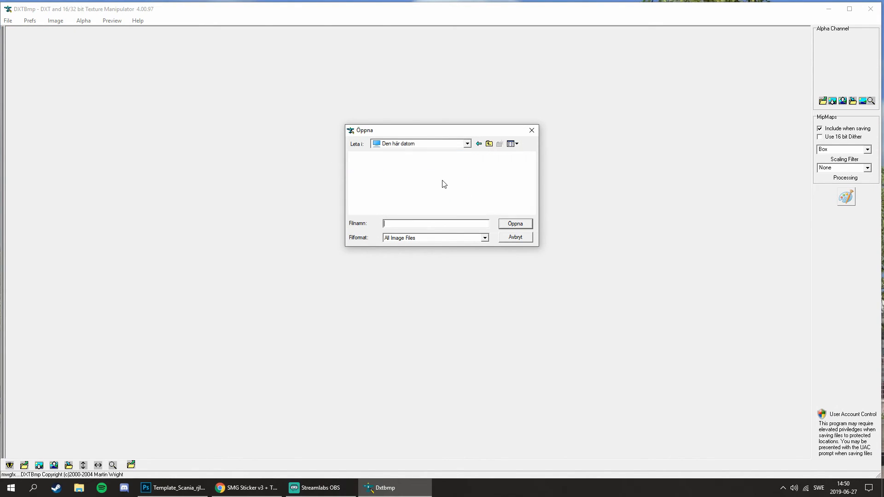
{"action": "scroll", "coordinate": [420, 191], "scroll_direction": "down", "scroll_amount": 4}
{"action": "scroll", "coordinate": [402, 184], "scroll_direction": "up", "scroll_amount": 2}
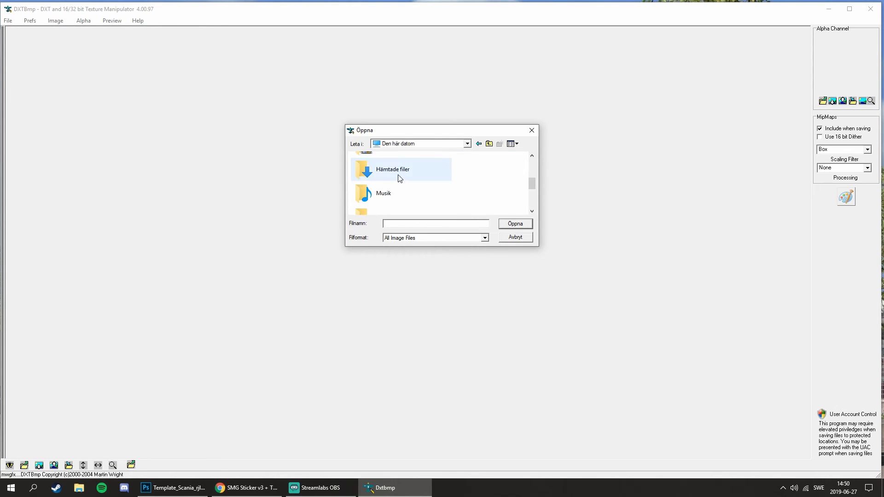
{"action": "scroll", "coordinate": [397, 193], "scroll_direction": "down", "scroll_amount": 2}
{"action": "double_click", "coordinate": [409, 175]}
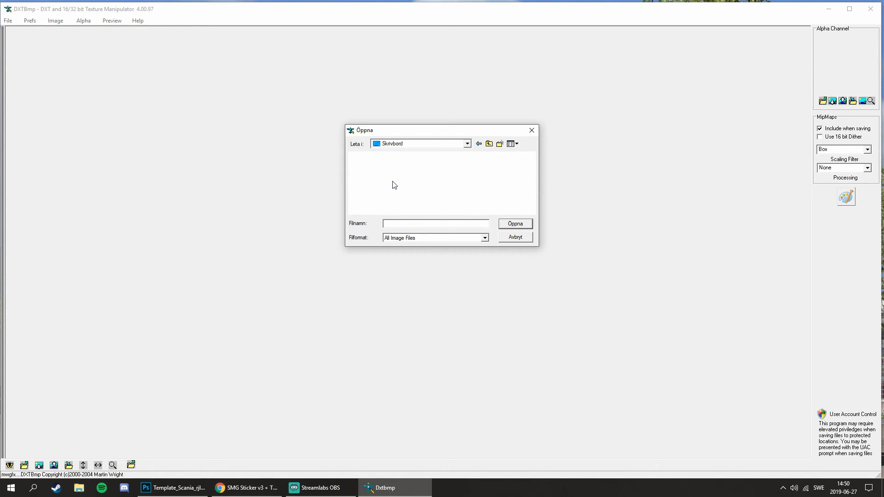
{"action": "double_click", "coordinate": [380, 183]}
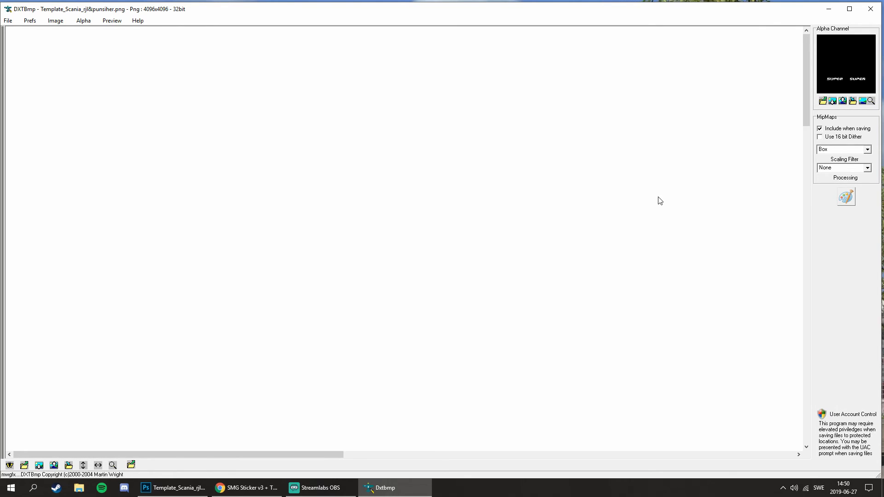
Export the image to Skrivbord as a DDS DXT5 texture named Template_Scania_rjl&punsiher and move the file away from the other desktop icons.
{"action": "left_click", "coordinate": [8, 21]}
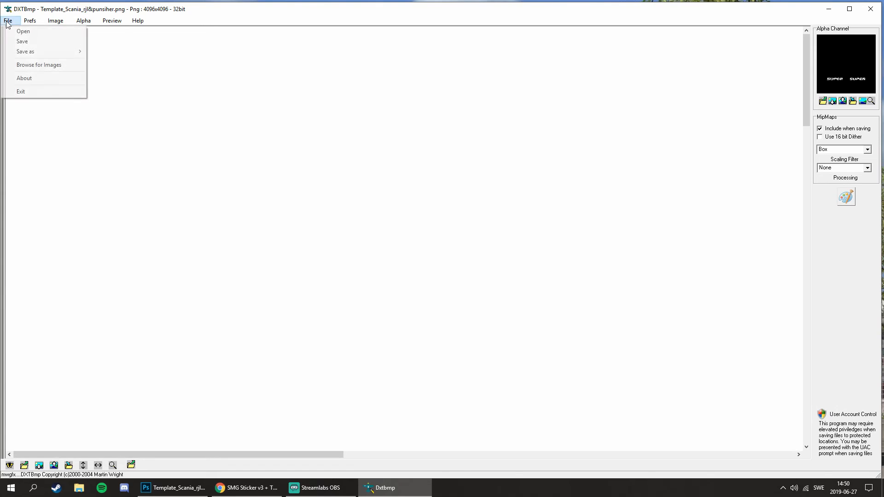
{"action": "mouse_move", "coordinate": [69, 52]}
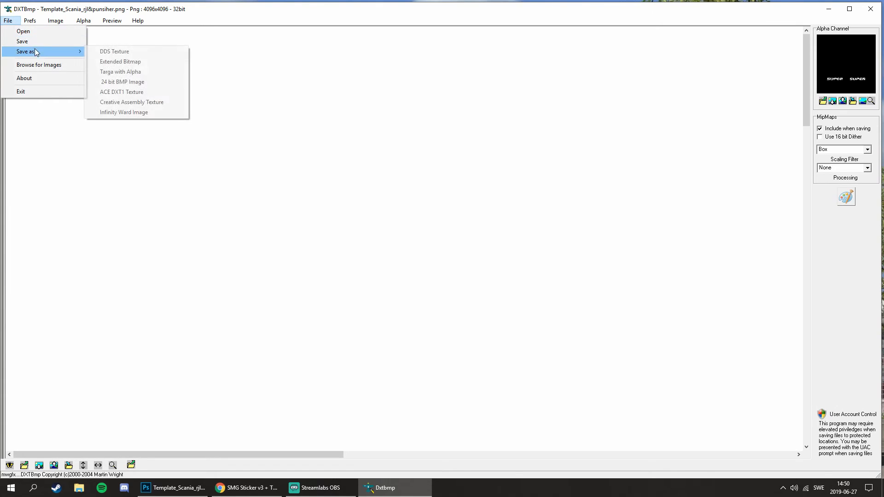
{"action": "left_click", "coordinate": [122, 52]}
{"action": "left_click", "coordinate": [420, 239]}
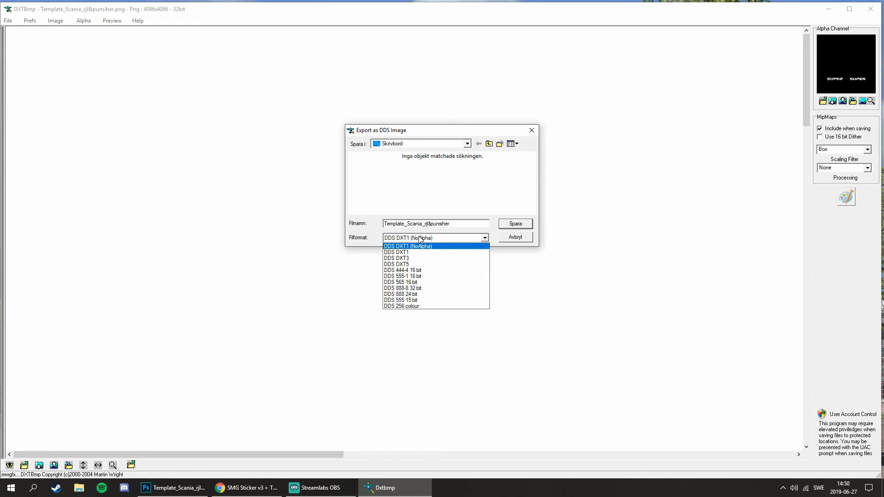
{"action": "left_click", "coordinate": [410, 266]}
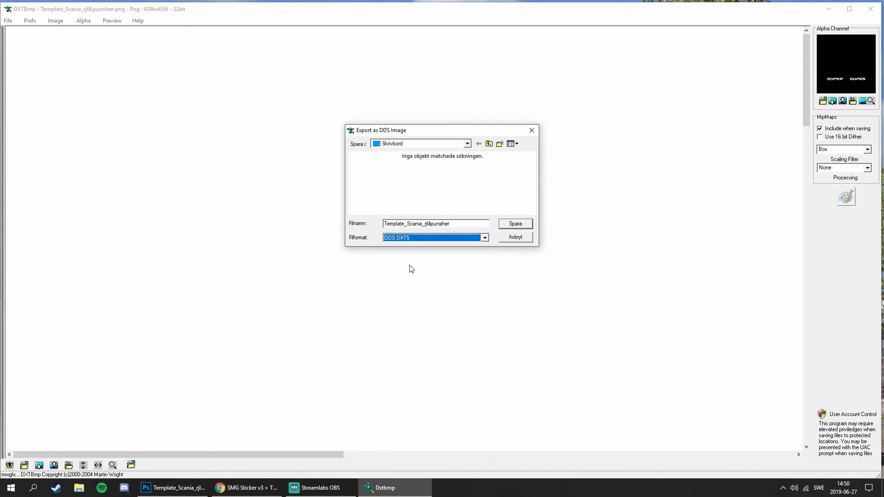
{"action": "left_click", "coordinate": [516, 224]}
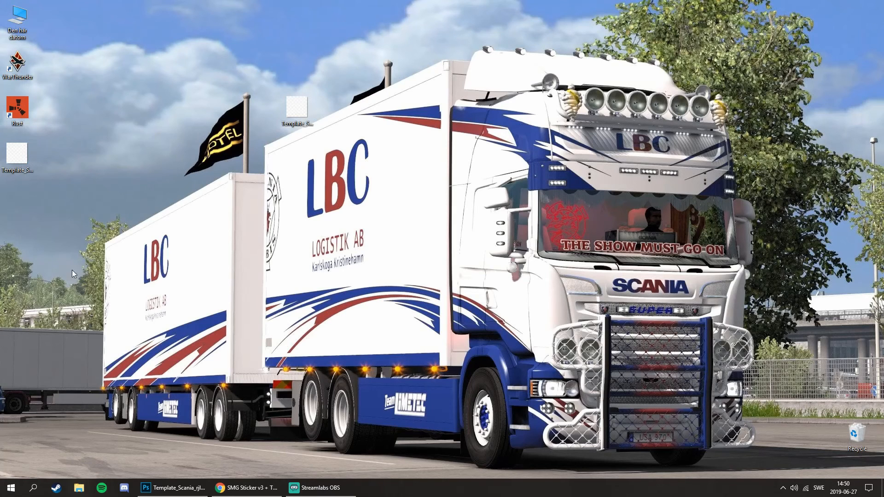
{"action": "left_click_drag", "start_coordinate": [27, 163], "coordinate": [132, 165]}
Open the SMG_Sticker_v3_Template folder from Hämtade filer in File Explorer and move the window clear of the exported texture.
{"action": "left_click", "coordinate": [77, 491]}
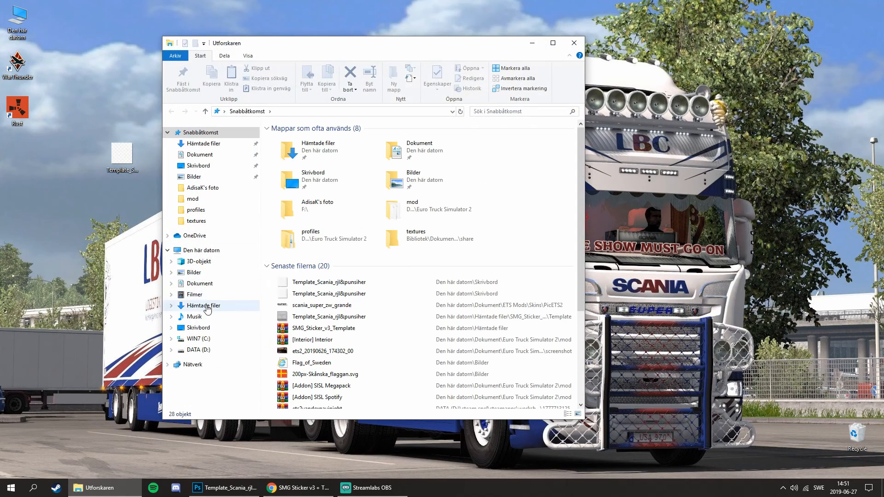
{"action": "left_click", "coordinate": [207, 307]}
{"action": "double_click", "coordinate": [294, 158]}
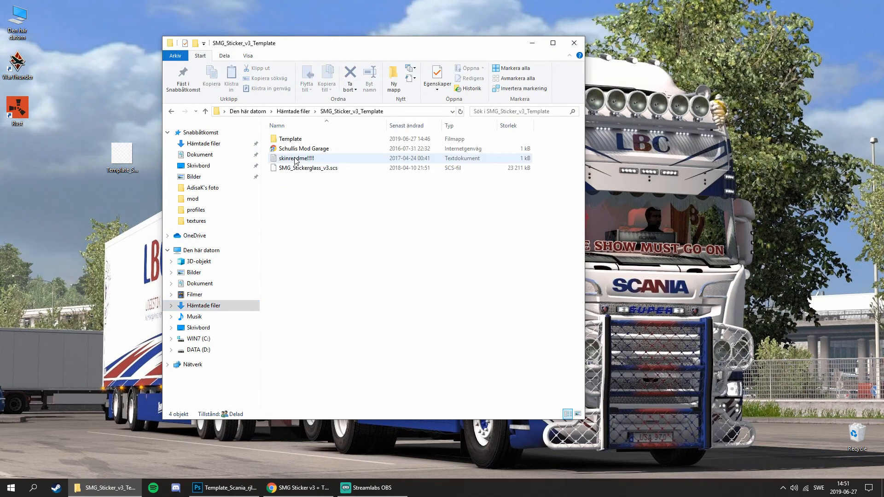
{"action": "left_click_drag", "start_coordinate": [437, 43], "coordinate": [552, 59]}
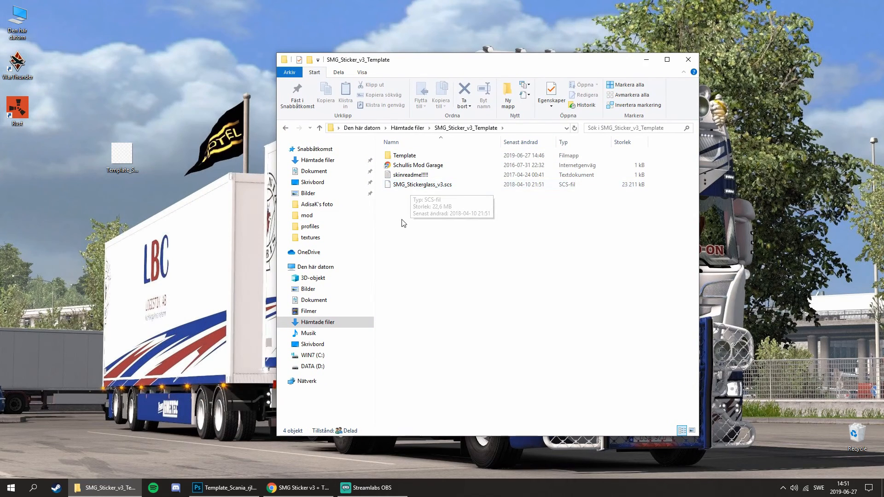
Extract SMG_Stickerglass_v3.scs with 7-Zip into its own SMG_Stickerglass_v3 folder.
{"action": "left_click", "coordinate": [418, 185]}
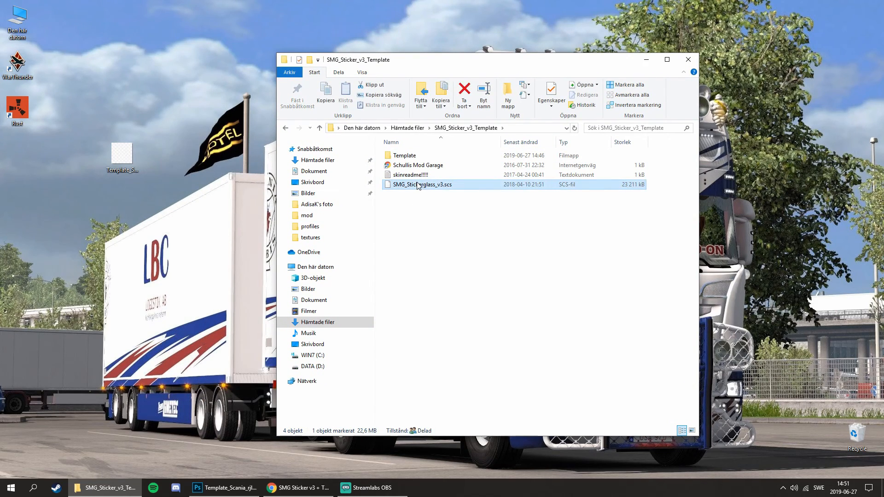
{"action": "right_click", "coordinate": [419, 185]}
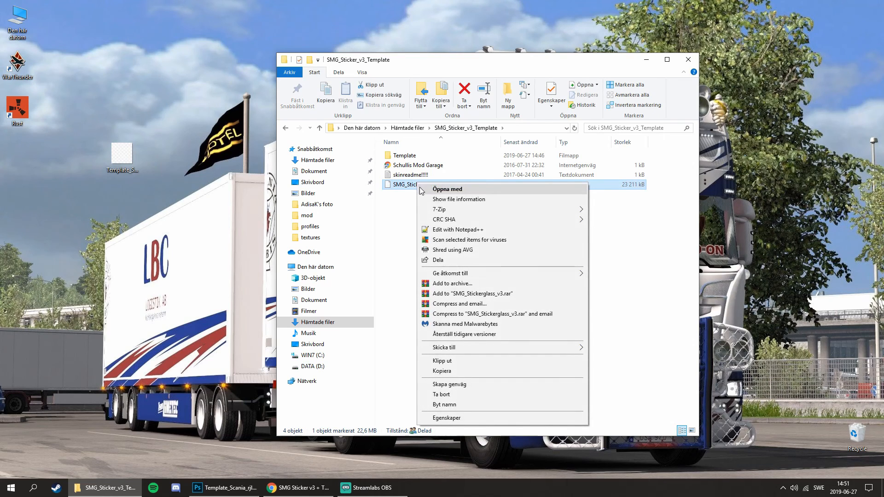
{"action": "mouse_move", "coordinate": [567, 210]}
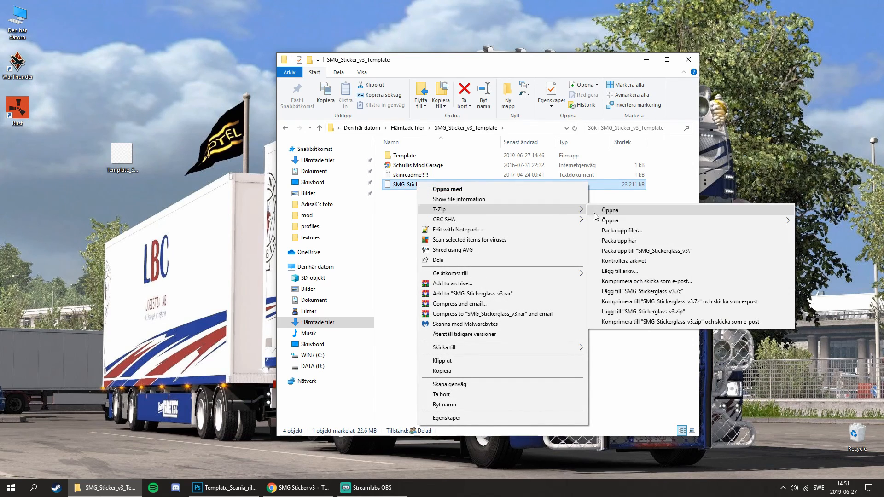
{"action": "left_click", "coordinate": [625, 252]}
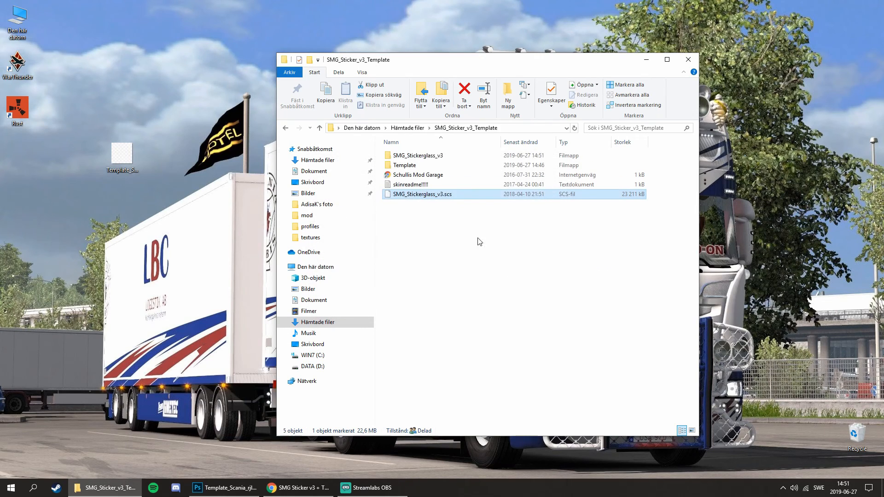
{"action": "right_click", "coordinate": [437, 194]}
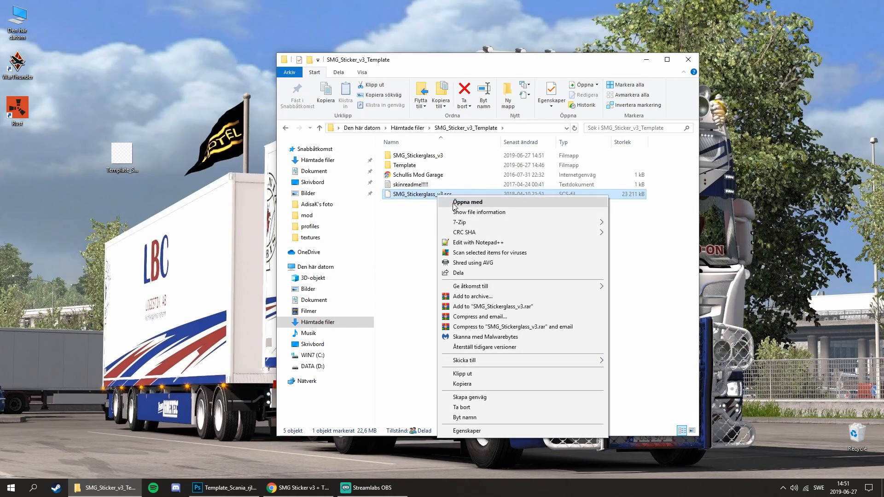
{"action": "left_click", "coordinate": [418, 217]}
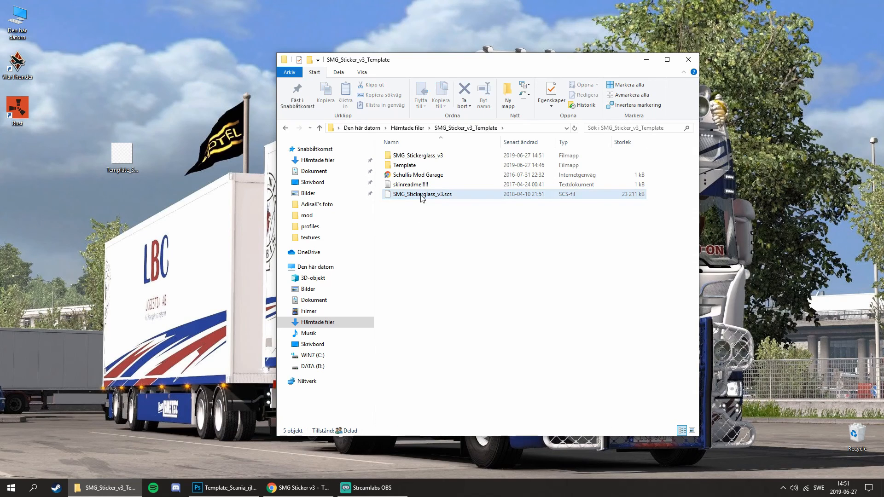
{"action": "left_click", "coordinate": [420, 197]}
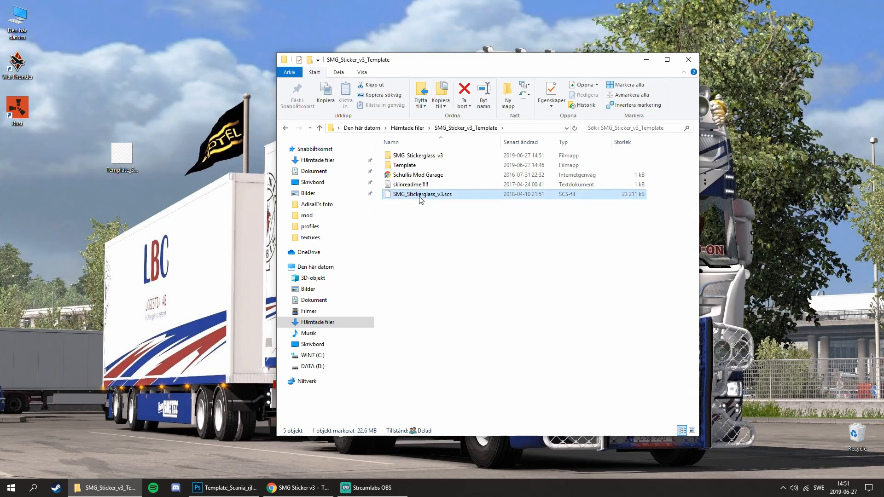
{"action": "right_click", "coordinate": [419, 197]}
{"action": "mouse_move", "coordinate": [437, 225]}
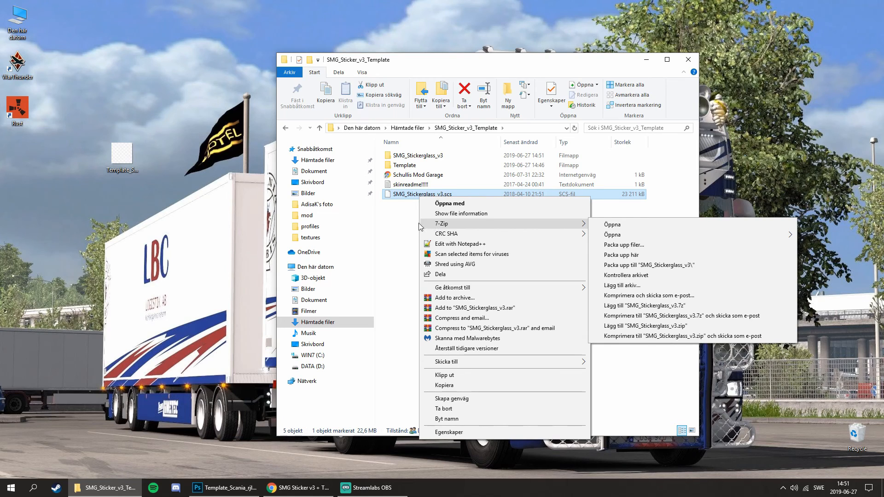
{"action": "left_click", "coordinate": [397, 223]}
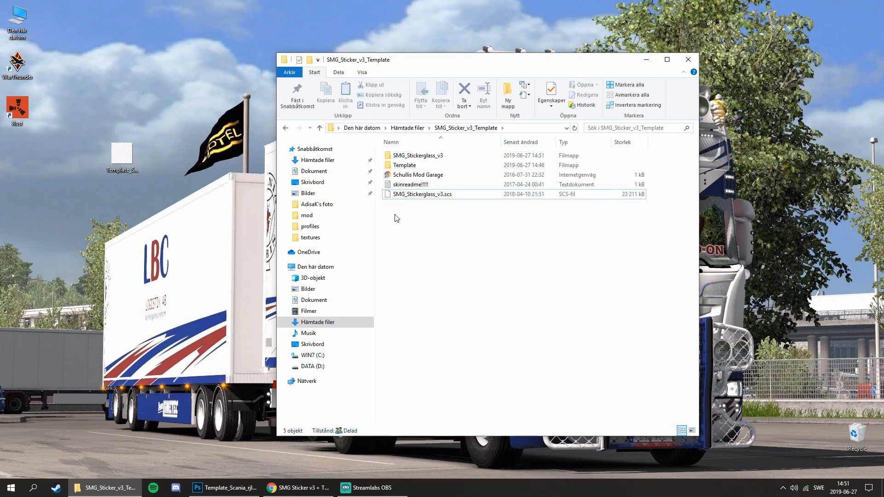
Open the extracted SMG_Stickerglass_v3 folder and browse to vehicle > truck > upgrade > wunderbaum > textures.
{"action": "double_click", "coordinate": [421, 159]}
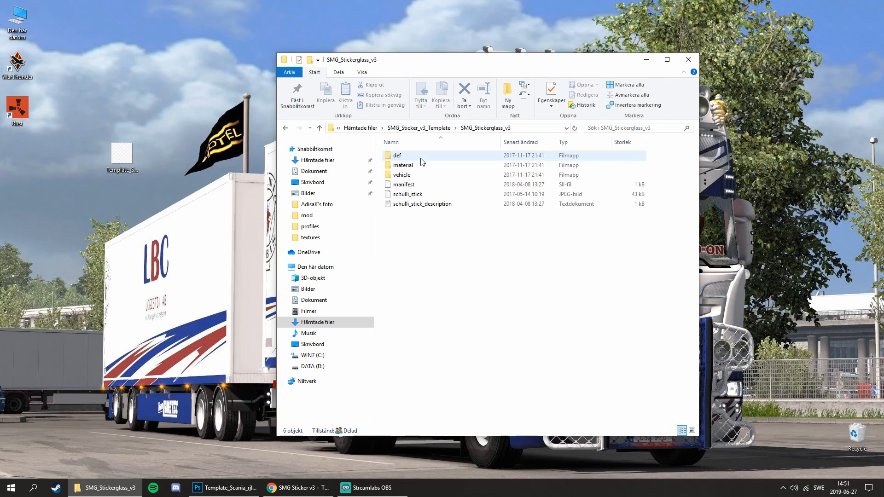
{"action": "double_click", "coordinate": [417, 177]}
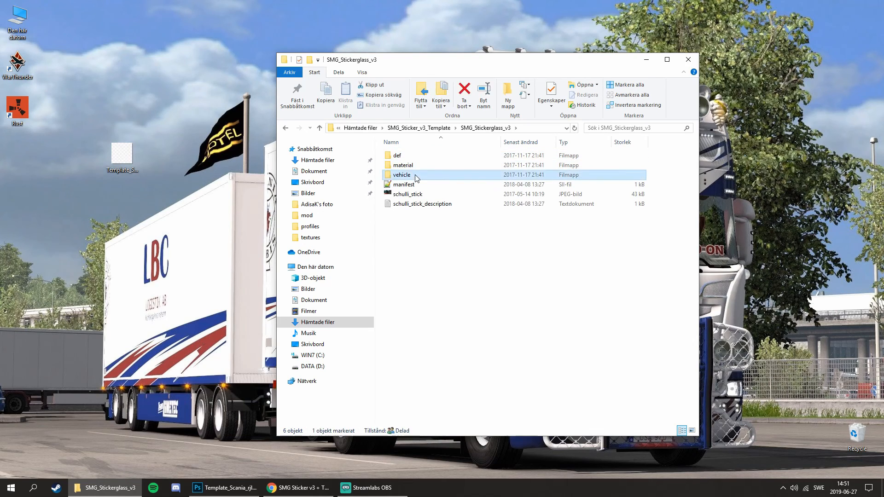
{"action": "double_click", "coordinate": [415, 156]}
{"action": "double_click", "coordinate": [404, 155]}
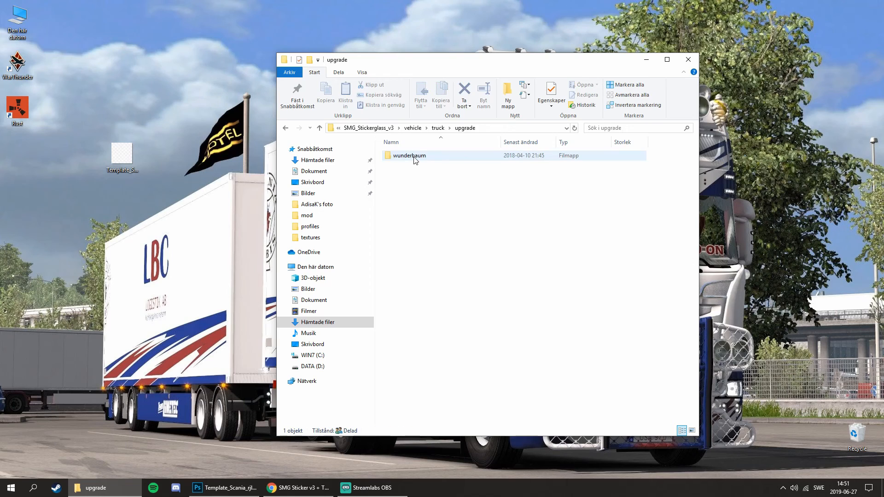
{"action": "double_click", "coordinate": [416, 158]}
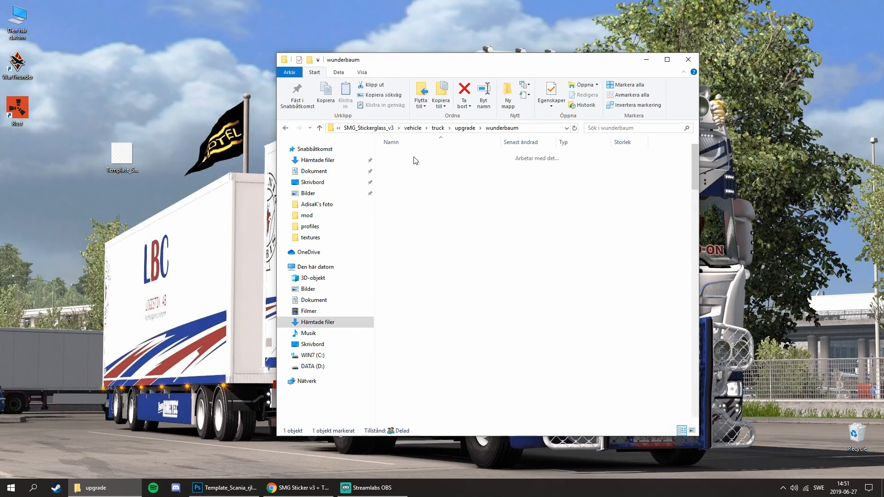
{"action": "double_click", "coordinate": [417, 165]}
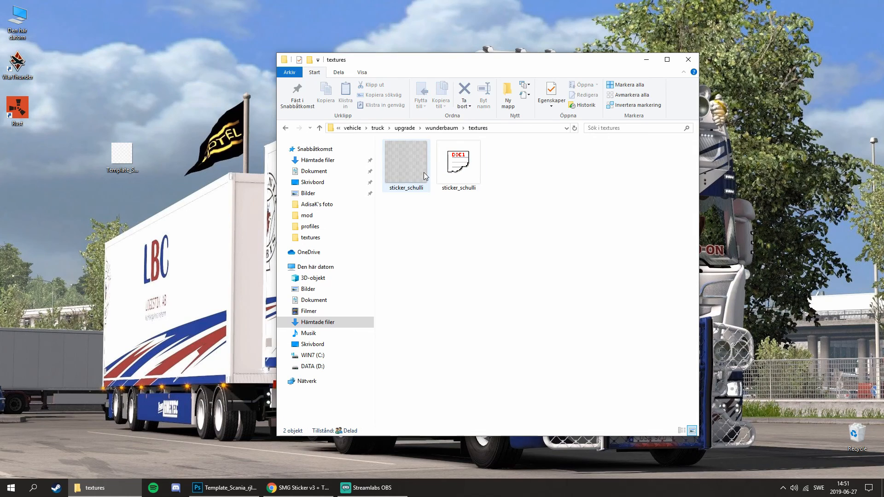
Rename the exported desktop texture to sticker_schulli and move it into the textures folder, replacing the existing DDS file.
{"action": "mouse_move", "coordinate": [424, 172]}
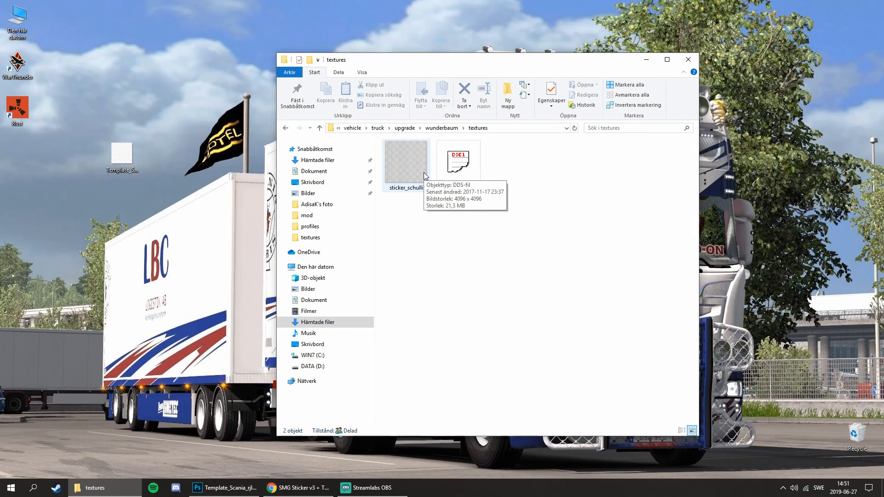
{"action": "right_click", "coordinate": [413, 169]}
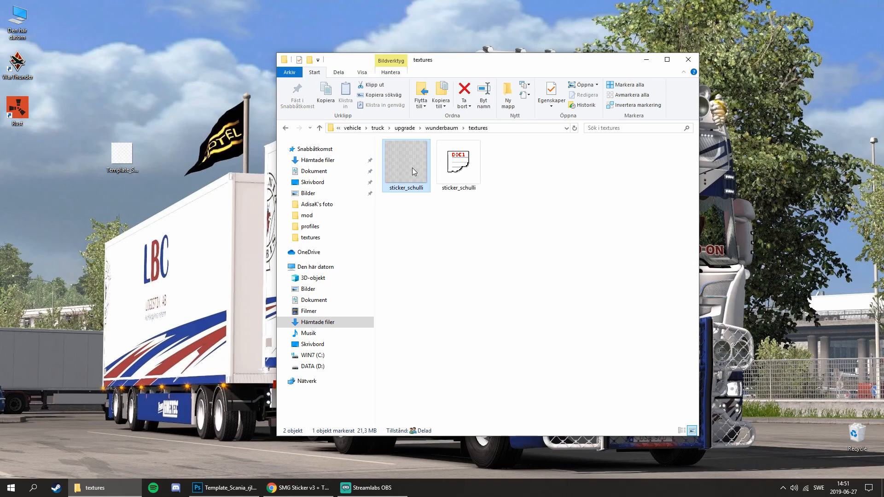
{"action": "left_click", "coordinate": [435, 427]}
{"action": "key", "text": "ctrl+c"}
{"action": "left_click", "coordinate": [424, 203]}
{"action": "left_click", "coordinate": [116, 168]}
{"action": "right_click", "coordinate": [116, 168]}
{"action": "left_click", "coordinate": [168, 422]}
{"action": "key", "text": "ctrl+v"}
{"action": "key", "text": "Return"}
{"action": "left_click_drag", "start_coordinate": [122, 155], "coordinate": [439, 276]}
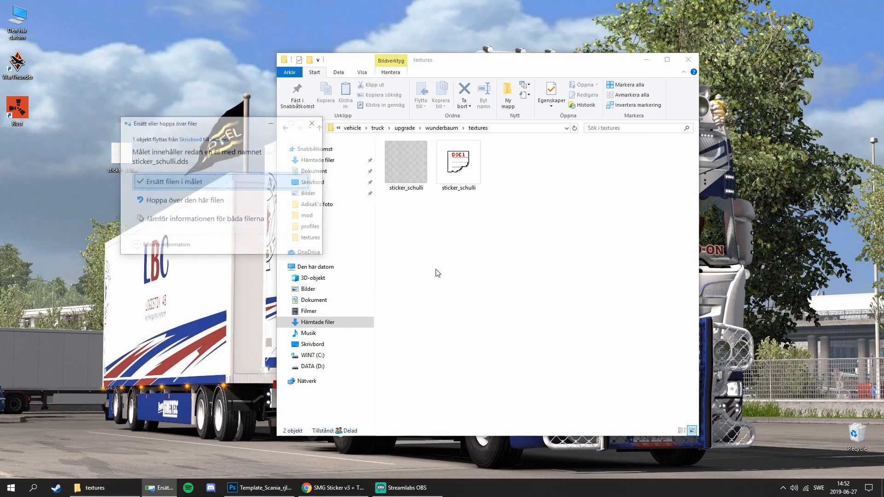
{"action": "key", "text": "Return"}
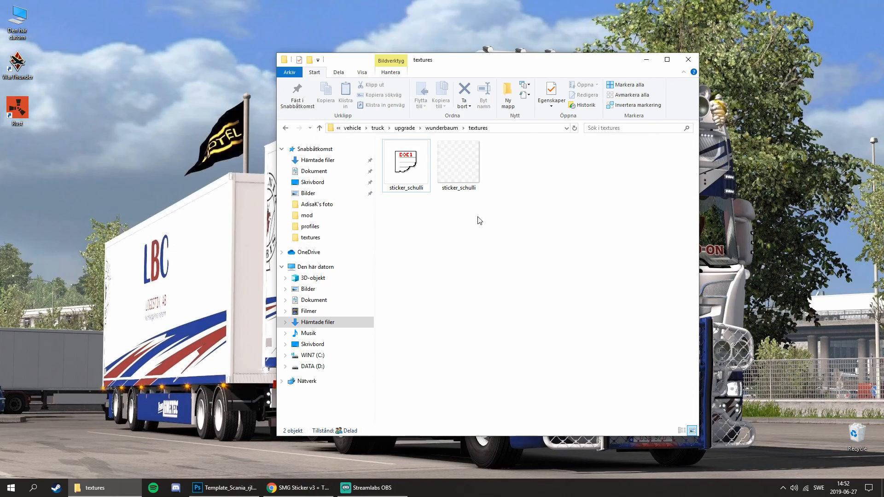
Go back to the SMG_Stickerglass_v3 folder and start a WinRAR archive of all its contents named [Addon] SMG Sticker.
{"action": "left_click", "coordinate": [285, 130]}
{"action": "left_click", "coordinate": [285, 130]}
{"action": "left_click", "coordinate": [285, 130]}
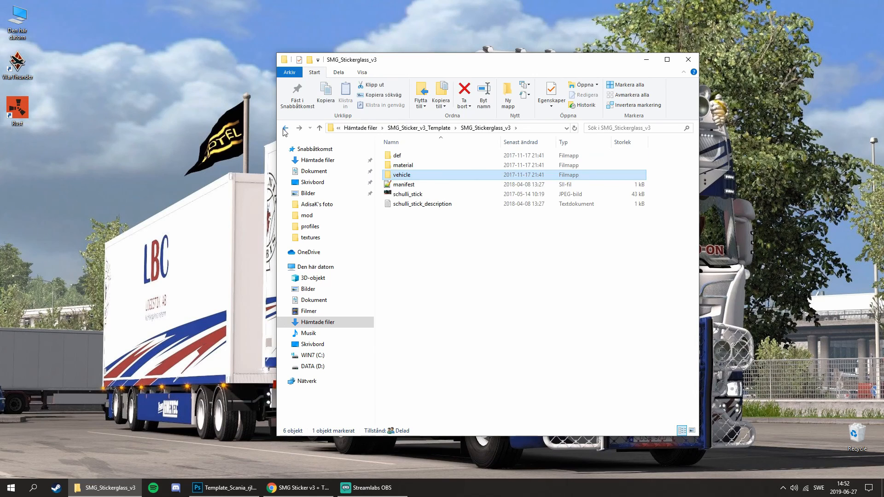
{"action": "left_click_drag", "start_coordinate": [435, 277], "coordinate": [400, 156]}
{"action": "right_click", "coordinate": [401, 157]}
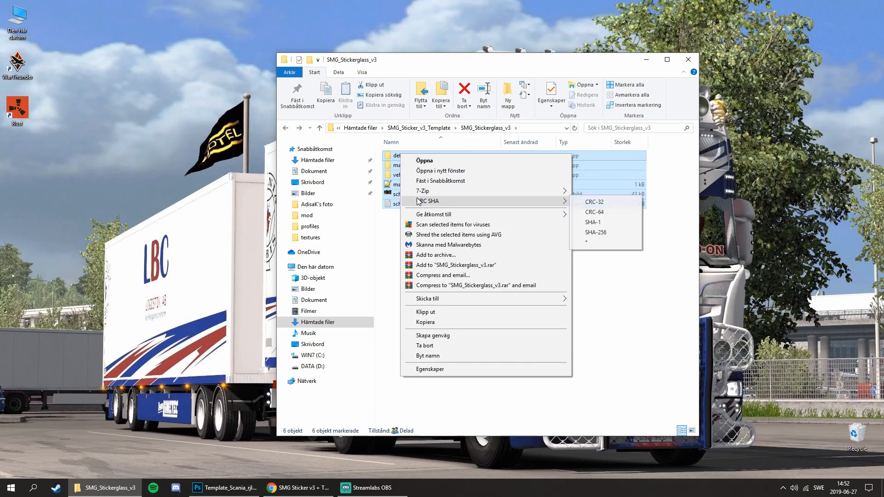
{"action": "left_click", "coordinate": [438, 258]}
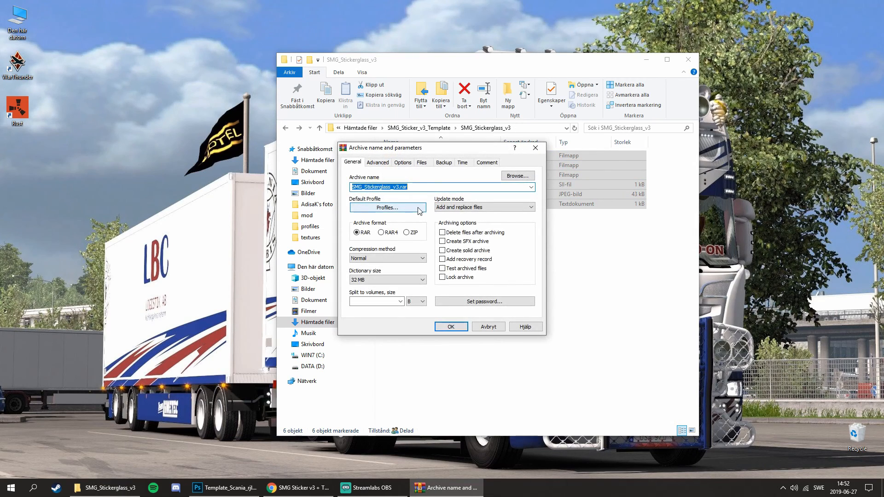
{"action": "key", "text": "BackSpace"}
{"action": "type", "text": "icker"}
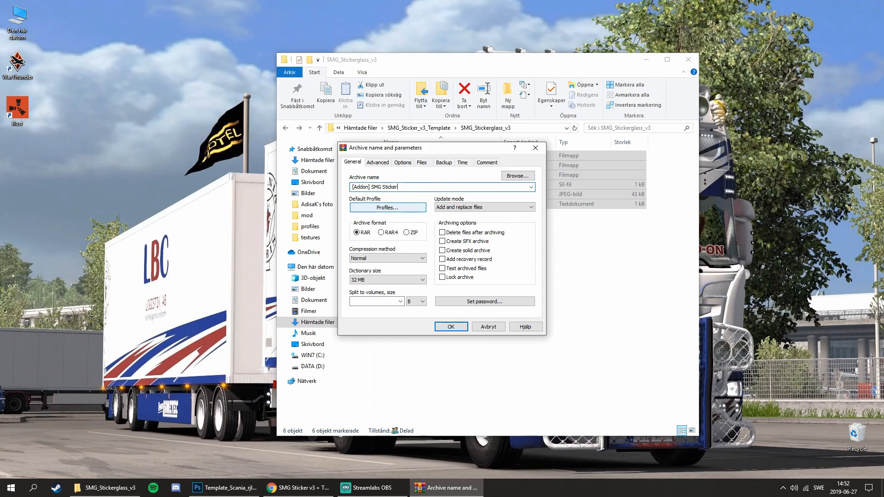
Set the archive to ZIP format with the Store compression method and create it.
{"action": "left_click", "coordinate": [408, 233]}
{"action": "left_click", "coordinate": [390, 259]}
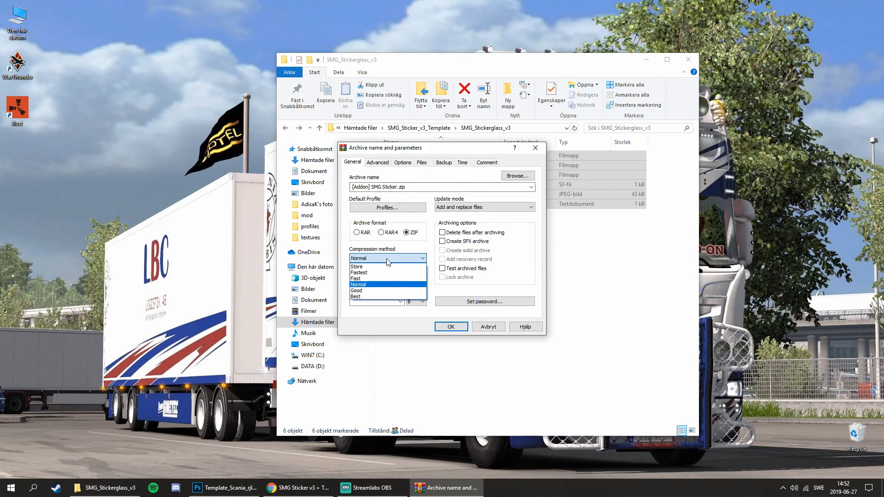
{"action": "left_click", "coordinate": [381, 268]}
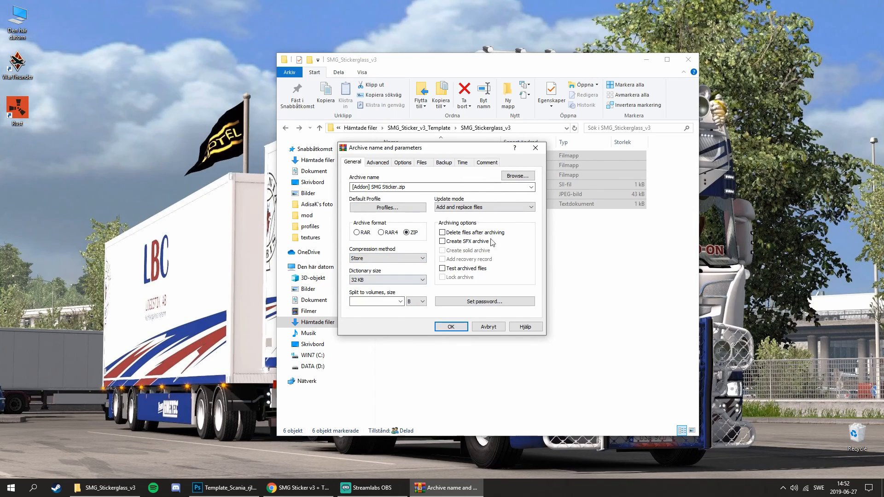
{"action": "left_click", "coordinate": [462, 330]}
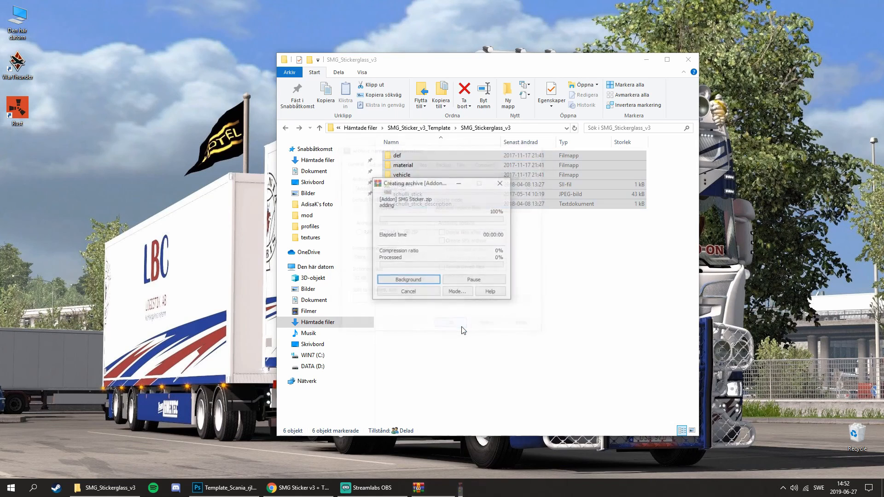
Put the [Addon] SMG Sticker archive into Dokument > Euro Truck Simulator 2 > mod and close File Explorer.
{"action": "left_click", "coordinate": [400, 186]}
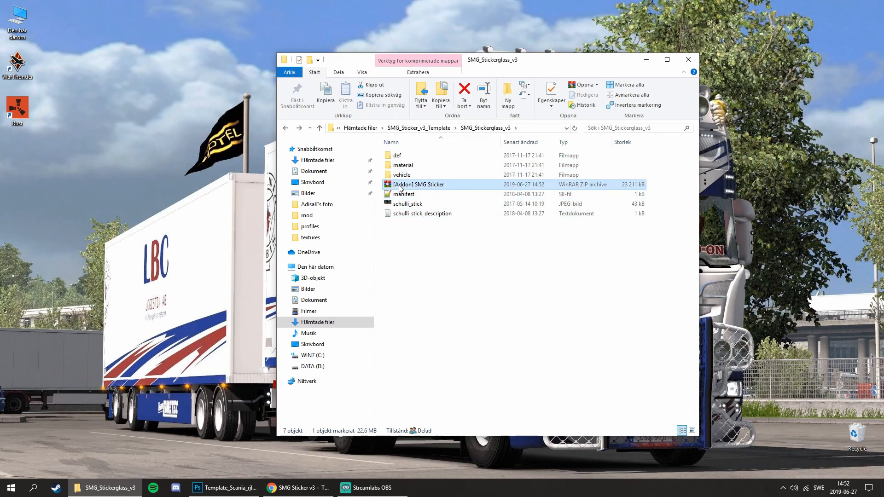
{"action": "right_click", "coordinate": [400, 186]}
{"action": "left_click", "coordinate": [434, 371]}
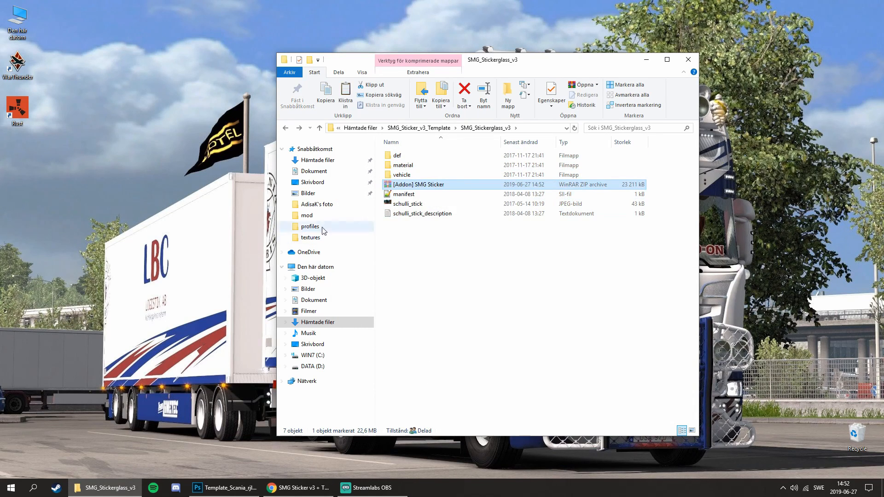
{"action": "left_click", "coordinate": [307, 216]}
{"action": "left_click", "coordinate": [314, 299]}
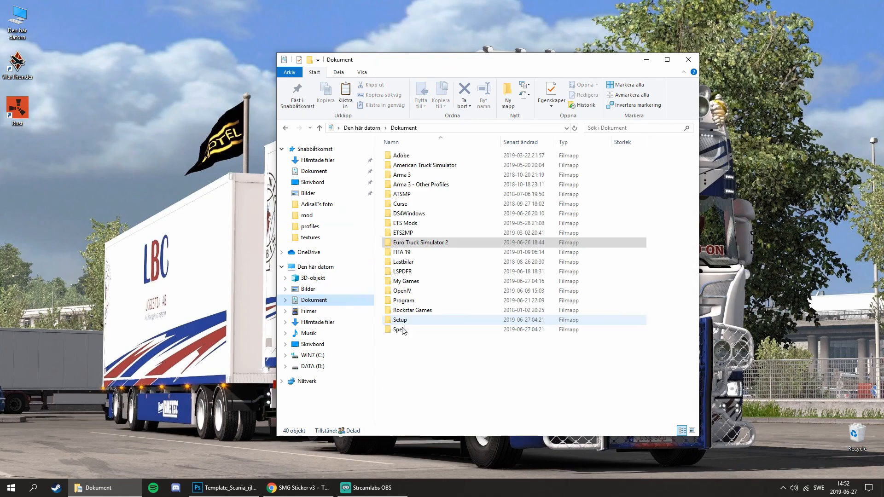
{"action": "left_click", "coordinate": [420, 243]}
{"action": "double_click", "coordinate": [420, 244]}
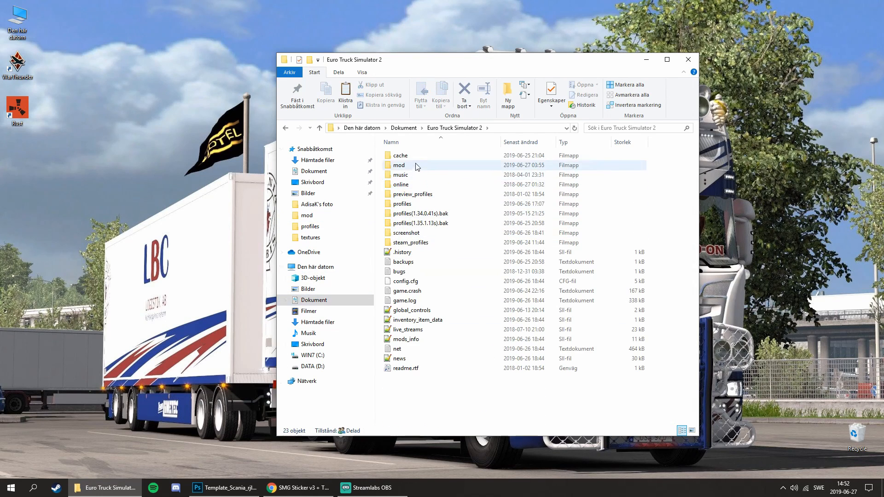
{"action": "double_click", "coordinate": [417, 167]}
{"action": "key", "text": "ctrl+v"}
{"action": "left_click", "coordinate": [669, 282]}
{"action": "scroll", "coordinate": [434, 240], "scroll_direction": "up", "scroll_amount": 2}
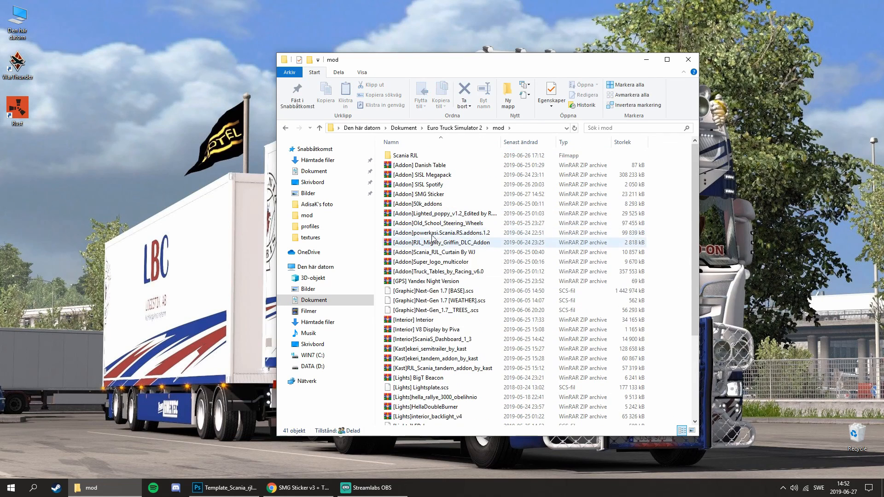
{"action": "left_click", "coordinate": [419, 194]}
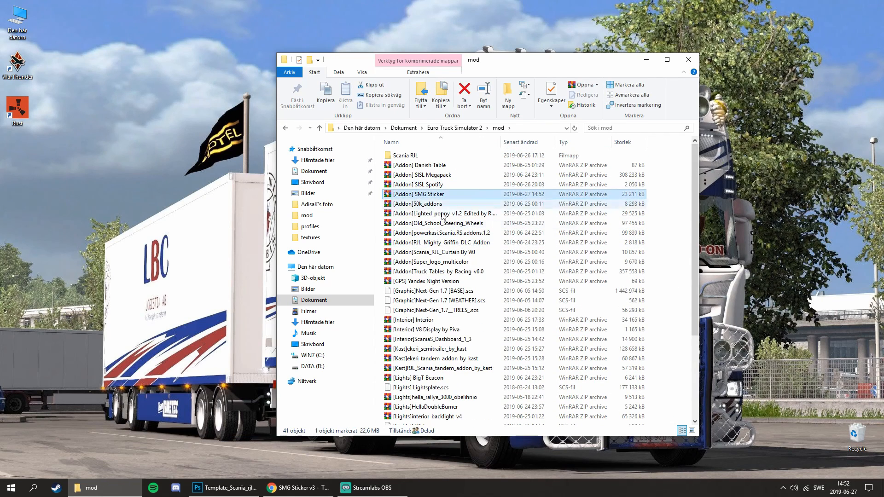
{"action": "left_click", "coordinate": [695, 62]}
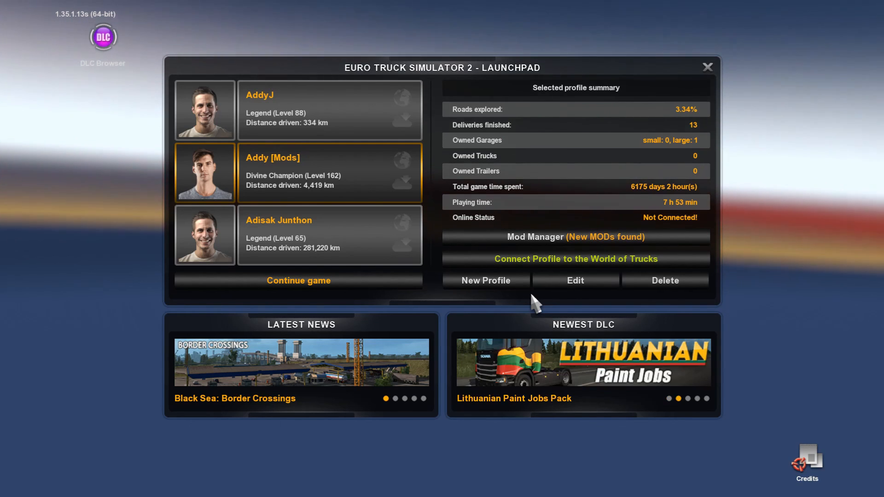
Activate the Schullis Skin Sticker mod in the selected profile's Mod Manager in Euro Truck Simulator 2 and confirm the changes.
{"action": "left_click", "coordinate": [533, 243]}
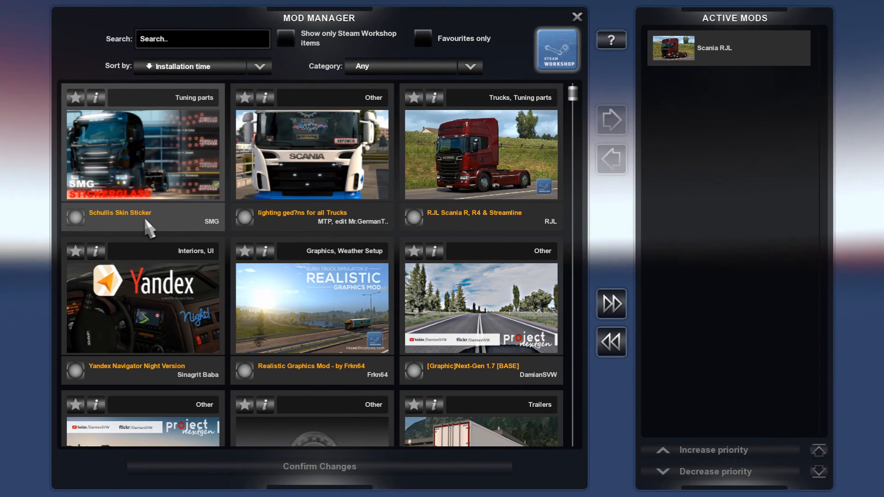
{"action": "double_click", "coordinate": [115, 214]}
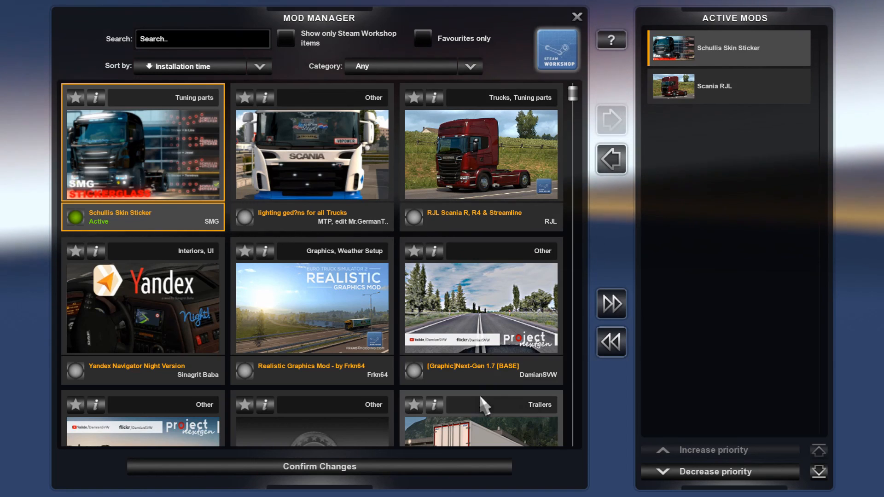
{"action": "left_click", "coordinate": [449, 467]}
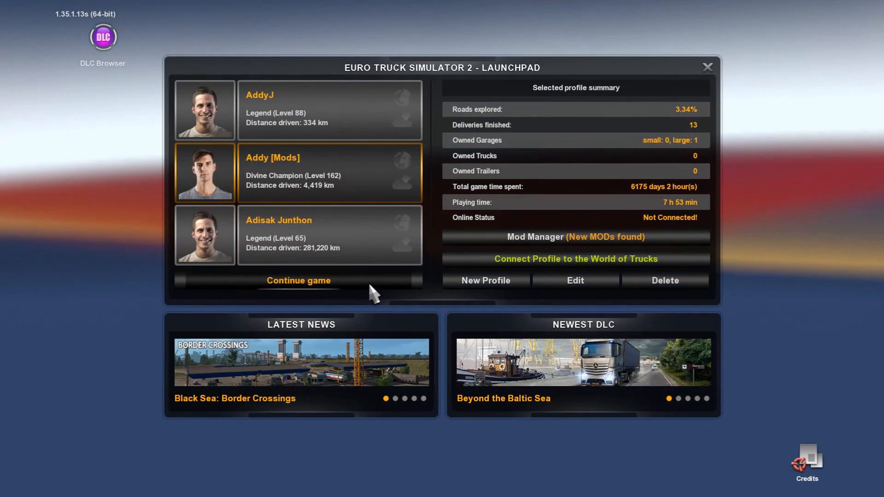
Continue the game with the selected profile and load the truck_browser_brand_scania_rs truck in the Truck Browser.
{"action": "left_click", "coordinate": [370, 286]}
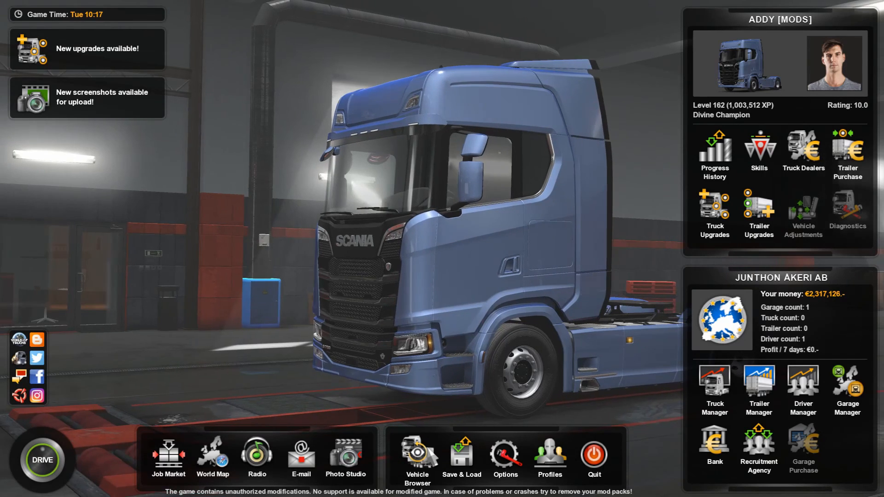
{"action": "left_click", "coordinate": [414, 438]}
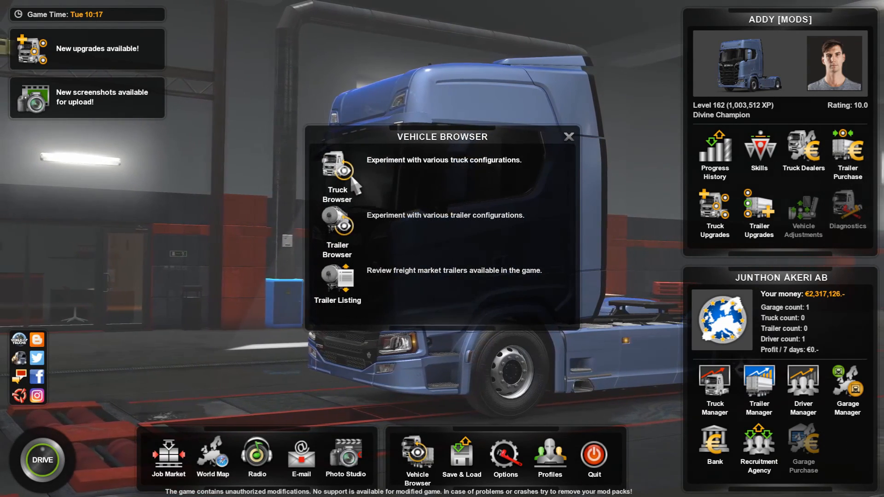
{"action": "left_click", "coordinate": [338, 172]}
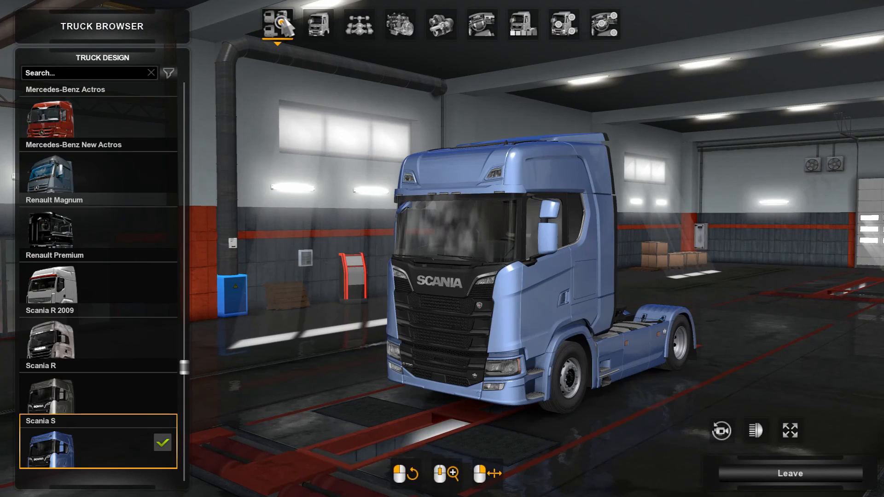
{"action": "scroll", "coordinate": [110, 185], "scroll_direction": "up", "scroll_amount": 8}
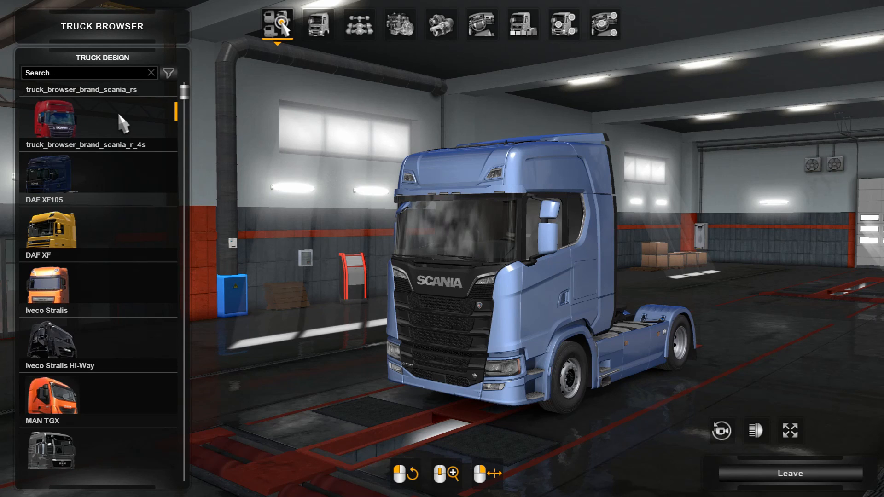
{"action": "left_click", "coordinate": [119, 115]}
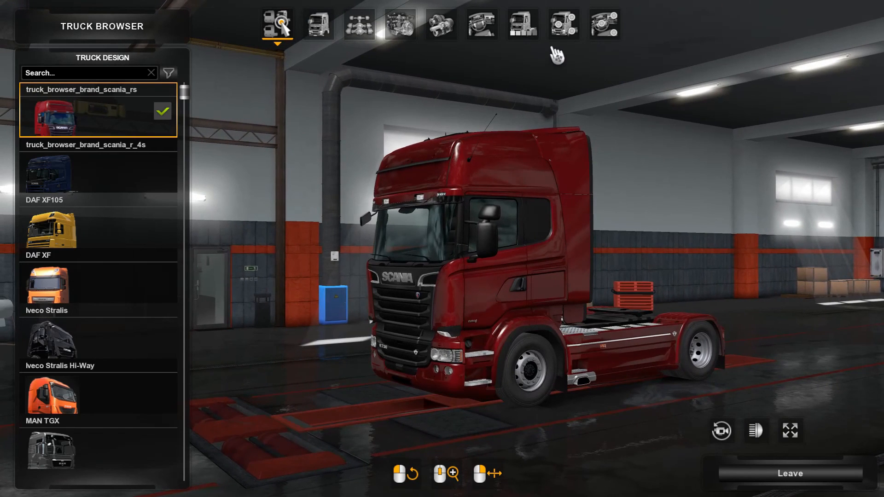
Fit the Schulli Sticker + Arrow windshield set in the Scania's cab and look at the driver's side window from inside.
{"action": "left_click", "coordinate": [608, 33]}
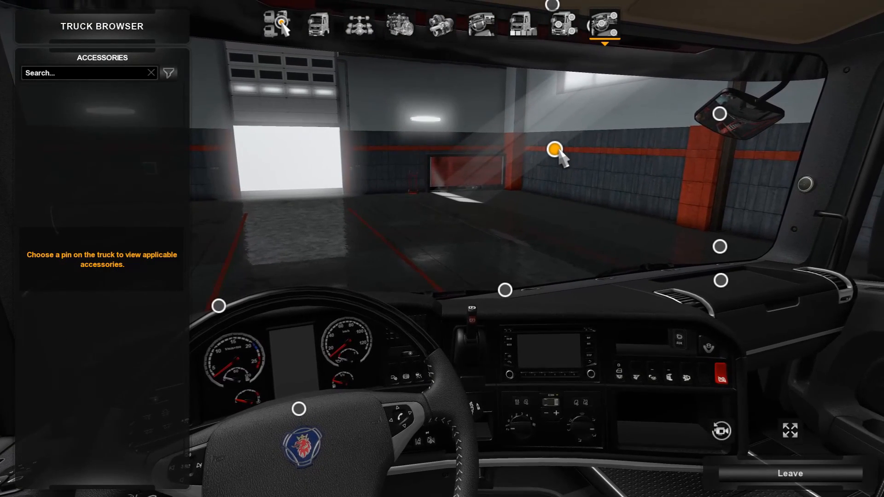
{"action": "left_click", "coordinate": [555, 150]}
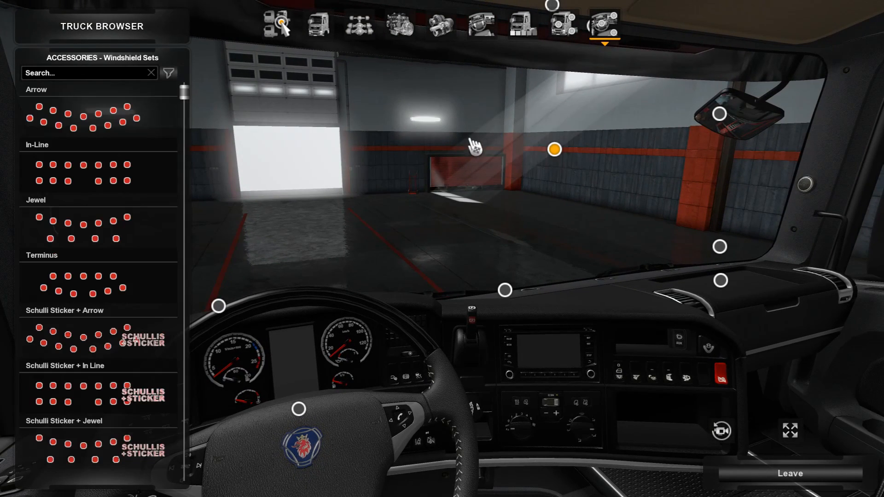
{"action": "left_click", "coordinate": [132, 346]}
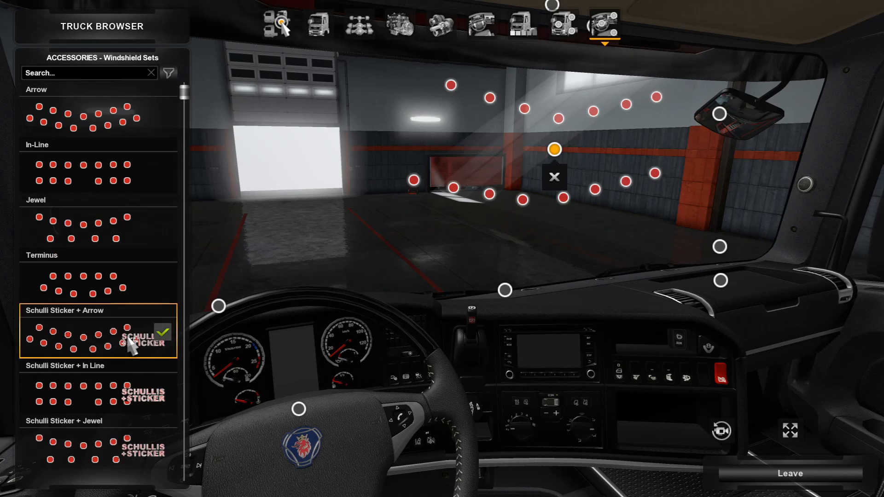
{"action": "left_click_drag", "start_coordinate": [326, 310], "coordinate": [712, 226]}
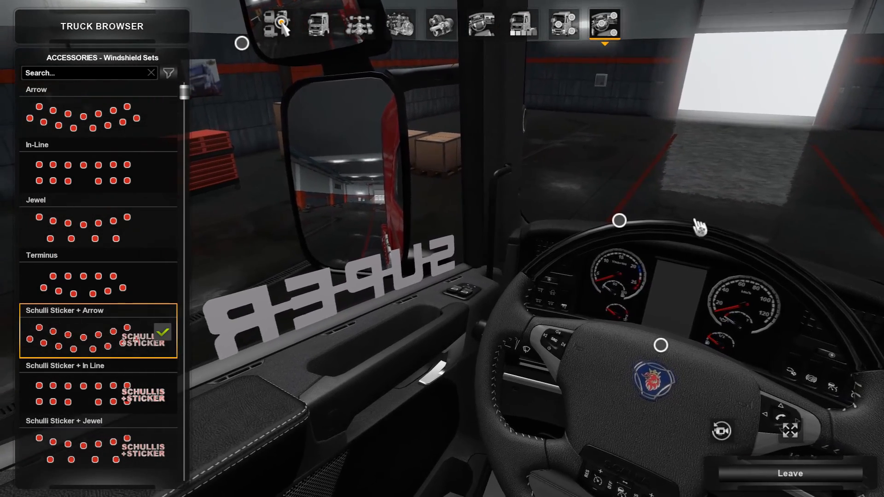
Examine the SUPER sticker from outside the red Scania and leave the Truck Browser.
{"action": "left_click", "coordinate": [565, 37]}
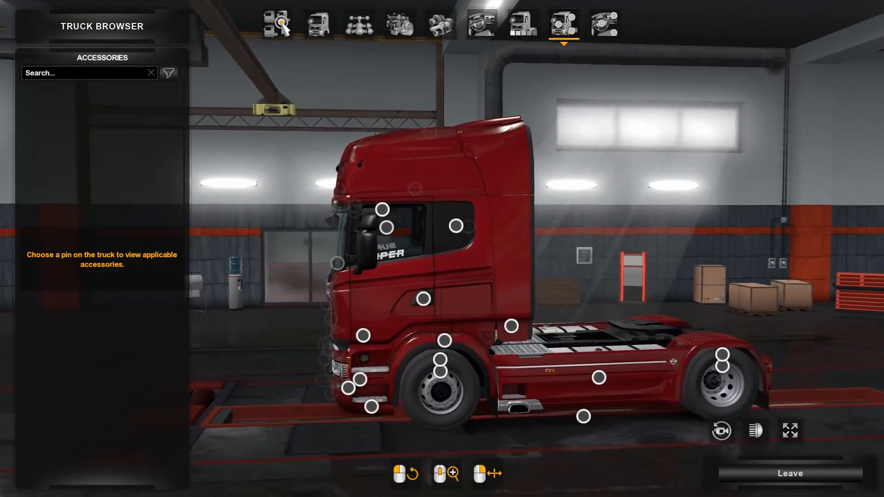
{"action": "left_click_drag", "start_coordinate": [434, 277], "coordinate": [674, 404]}
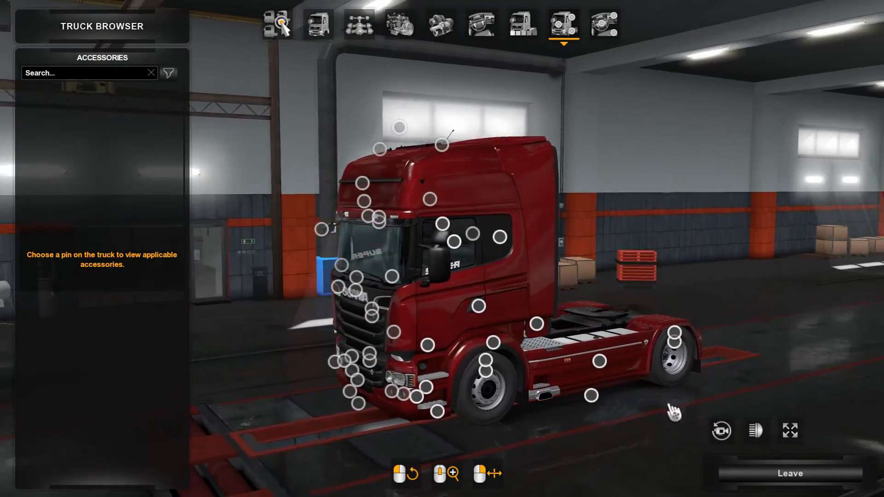
{"action": "left_click", "coordinate": [730, 469]}
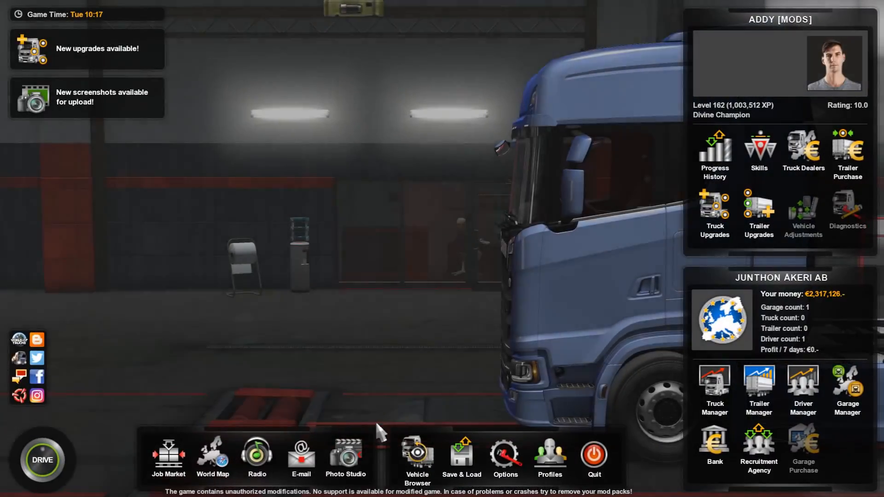
Reopen the Truck Browser with the Scania S and fit the Schulli Sticker + Arrow windshield set in its cab.
{"action": "left_click", "coordinate": [355, 169]}
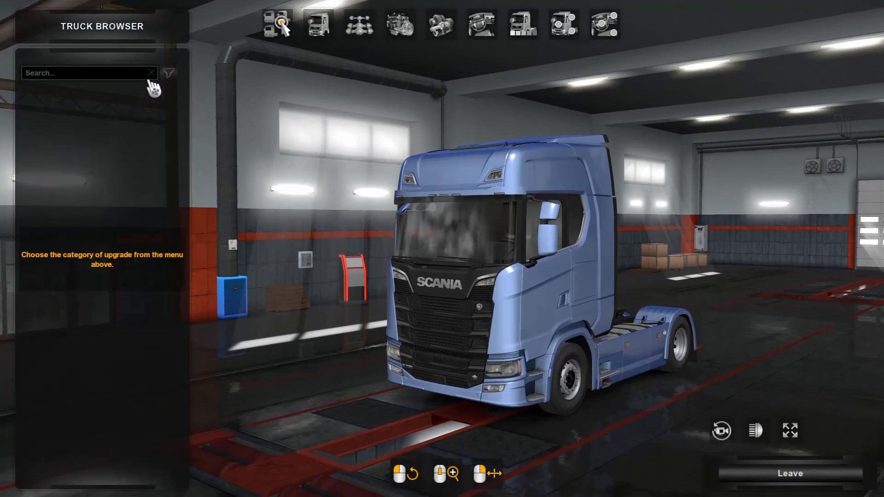
{"action": "left_click", "coordinate": [279, 46]}
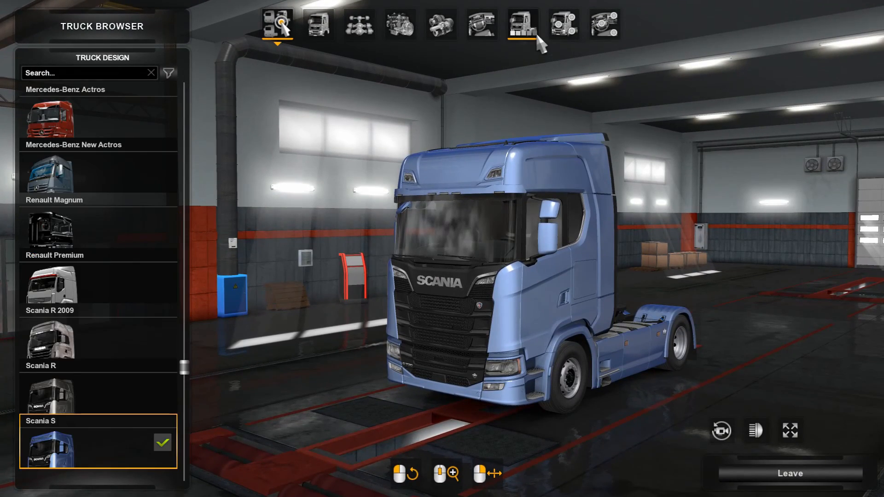
{"action": "left_click", "coordinate": [605, 25]}
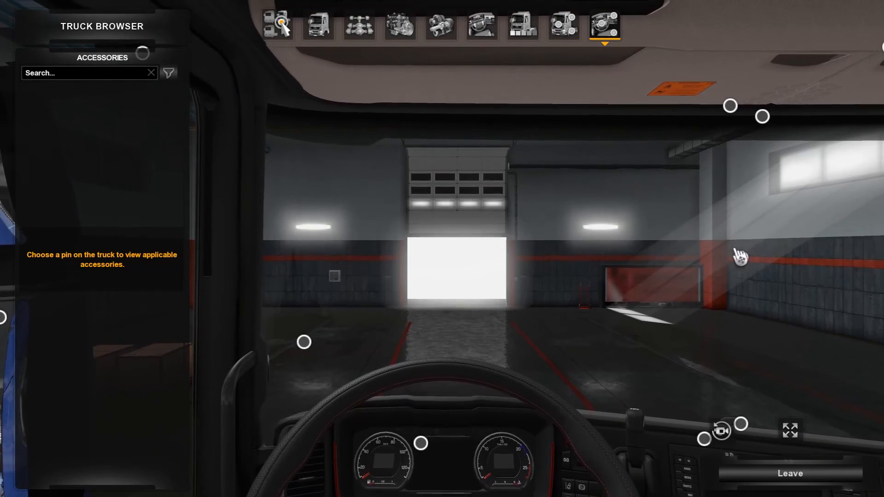
{"action": "left_click", "coordinate": [741, 259]}
{"action": "left_click_drag", "start_coordinate": [316, 319], "coordinate": [111, 181]}
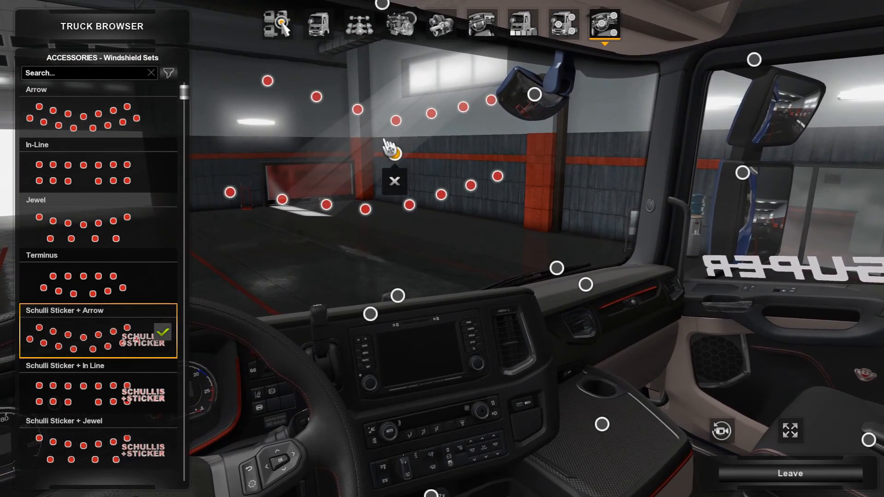
Examine the Scania S side-window SUPER stickers from inside the cab and from outside, and leave the Truck Browser.
{"action": "left_click_drag", "start_coordinate": [409, 154], "coordinate": [321, 192]}
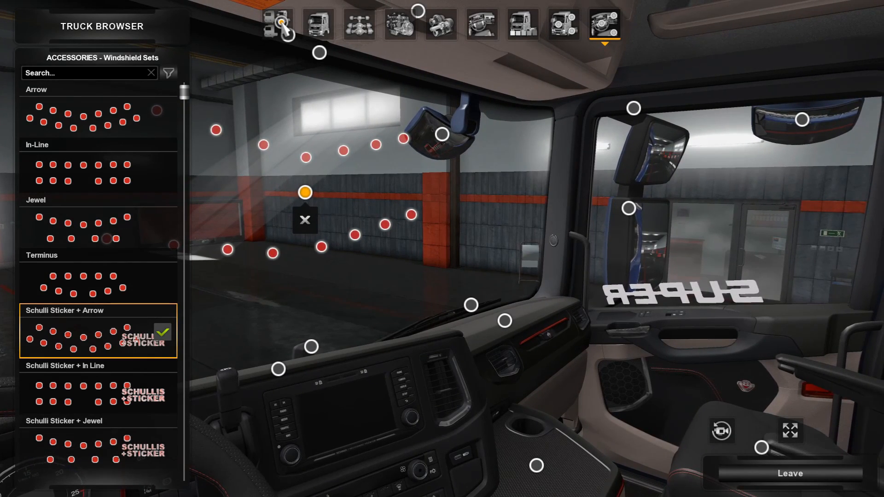
{"action": "left_click_drag", "start_coordinate": [435, 103], "coordinate": [434, 102]}
{"action": "left_click", "coordinate": [558, 34]}
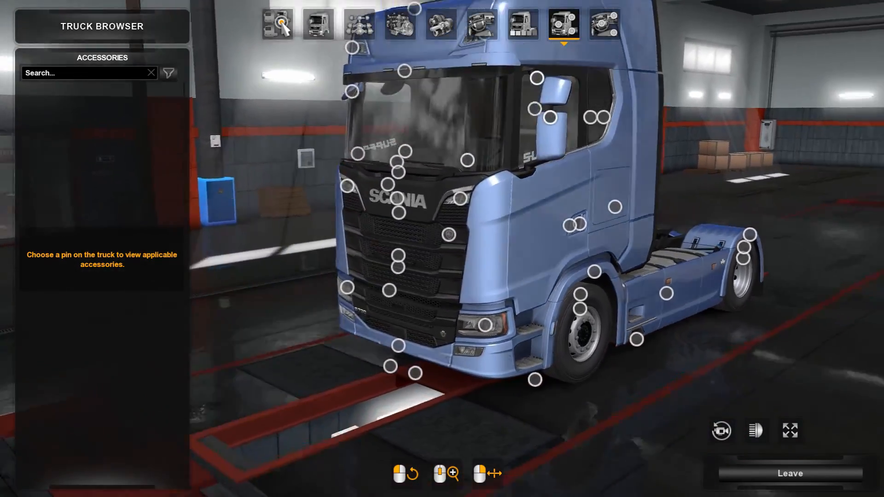
{"action": "left_click_drag", "start_coordinate": [442, 248], "coordinate": [304, 182]}
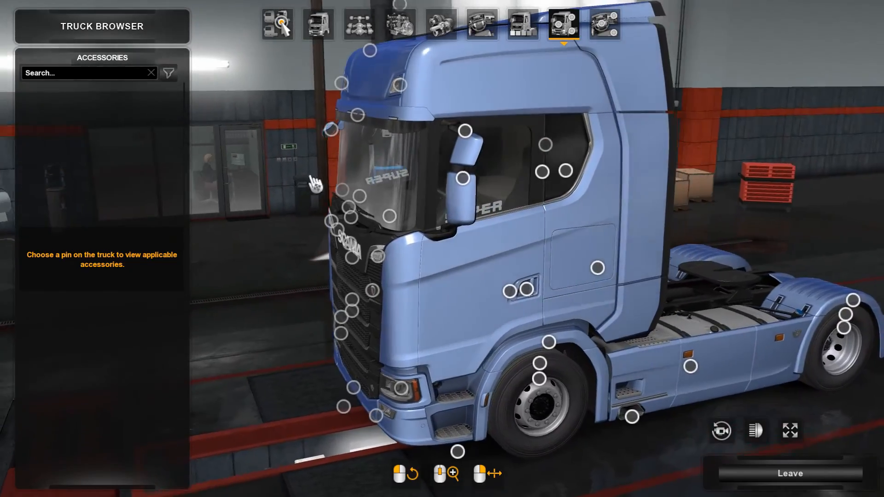
{"action": "left_click_drag", "start_coordinate": [470, 230], "coordinate": [360, 230]}
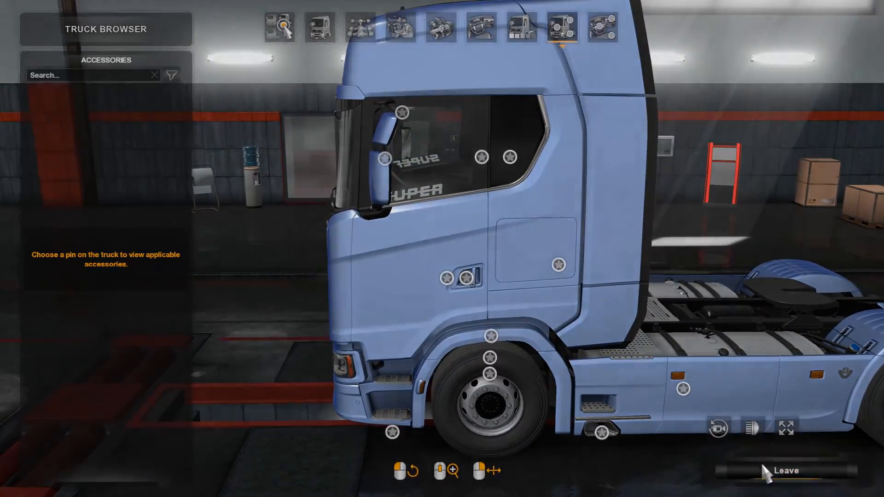
{"action": "left_click", "coordinate": [770, 473]}
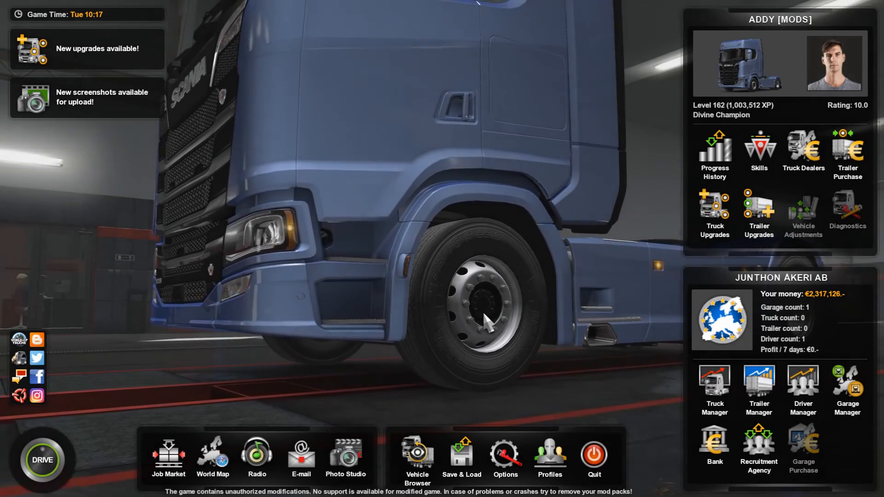